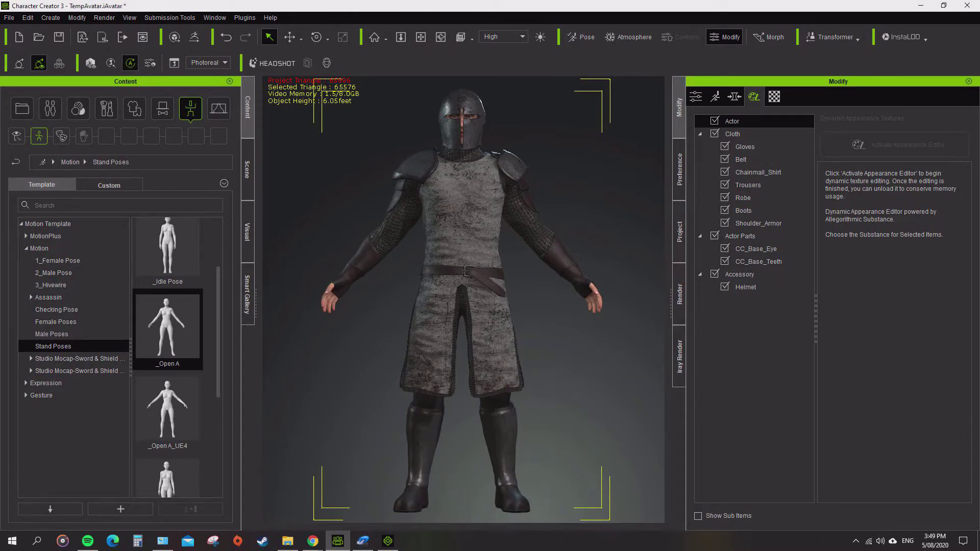
left_click(420, 36)
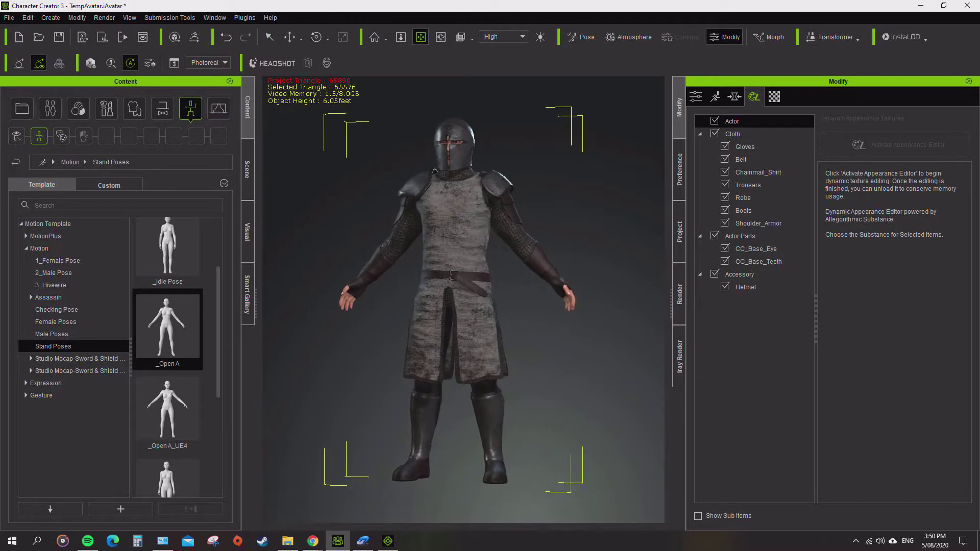
scroll(434, 171, "up", 5)
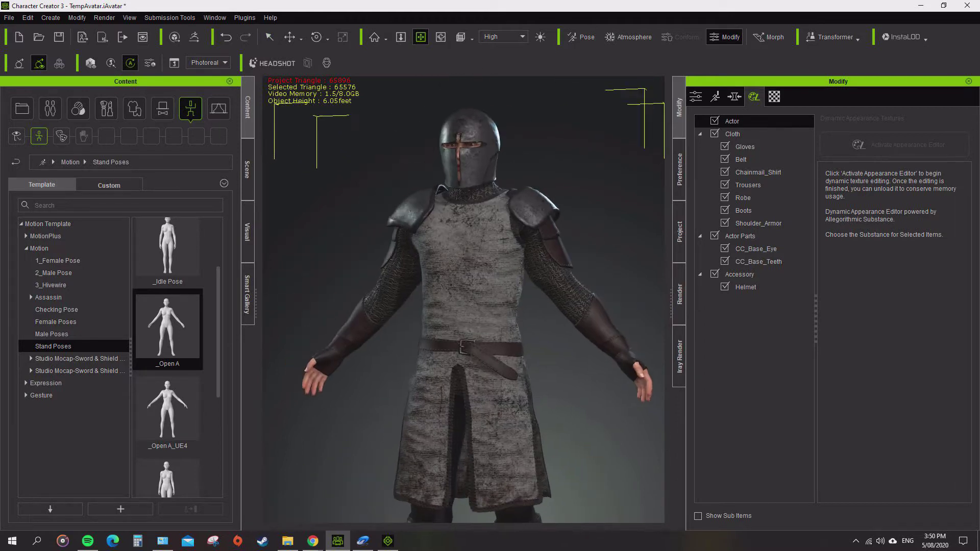
scroll(463, 299, "up", 3)
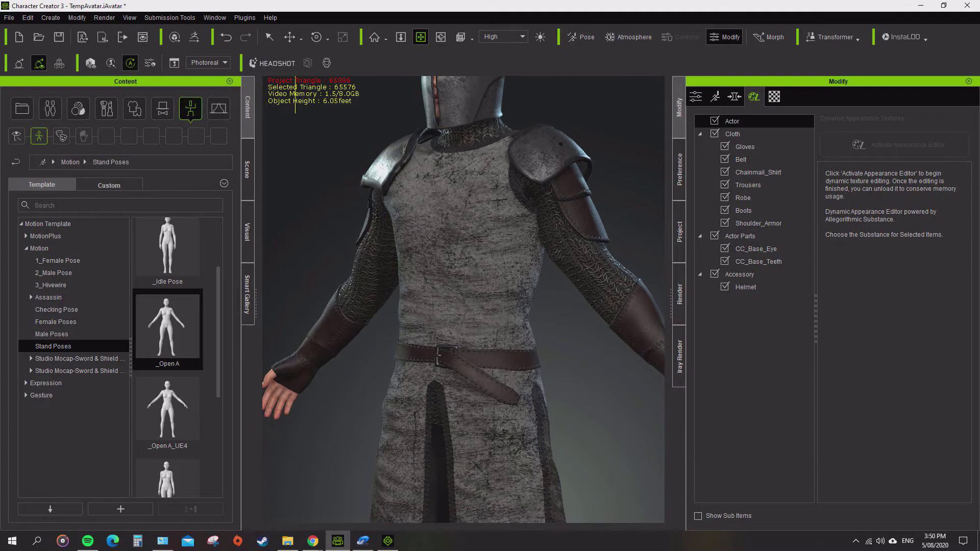
scroll(463, 299, "down", 8)
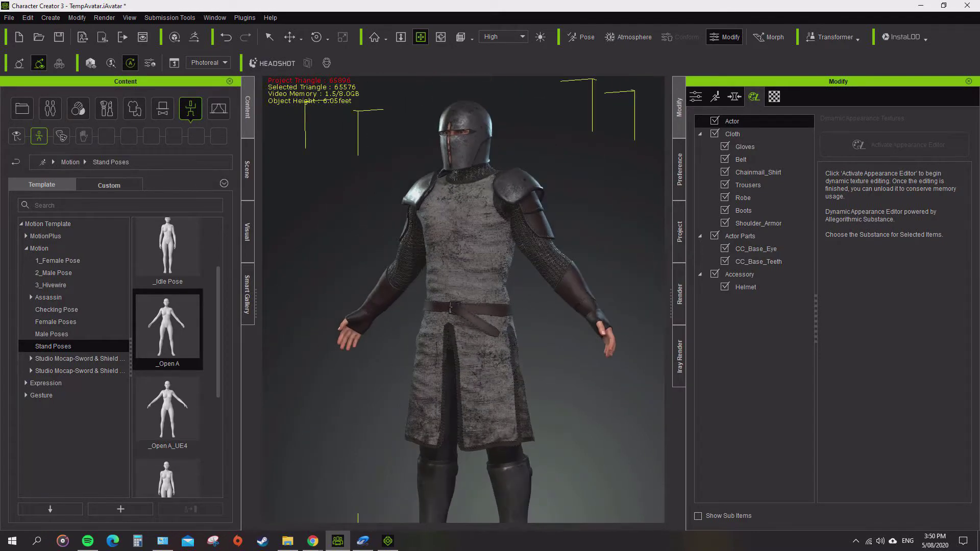
scroll(463, 299, "up", 7)
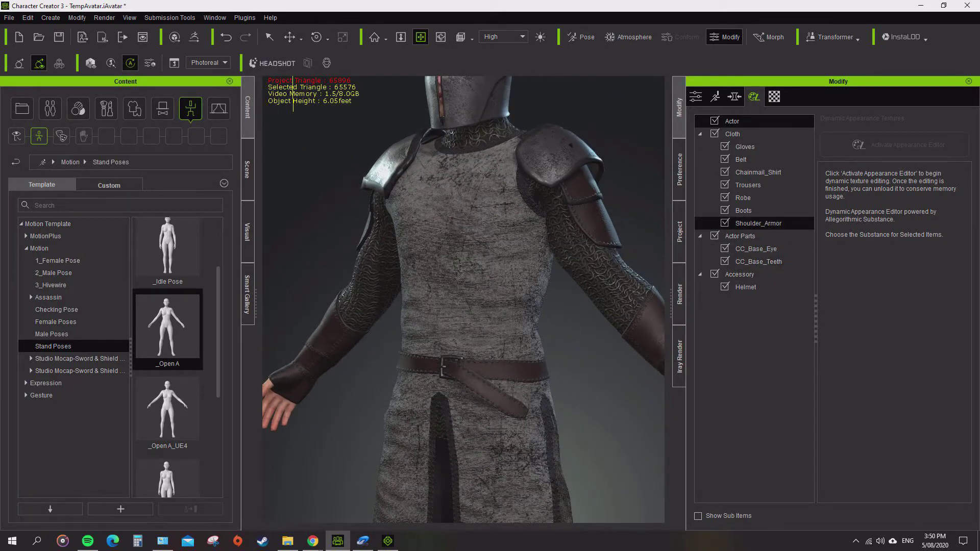
Assign the PBR_V1_3MAT template to the Robe's Templar_Robe material and activate the Appearance Editor, discarding its flattened textures
left_click(743, 211)
left_click(743, 197)
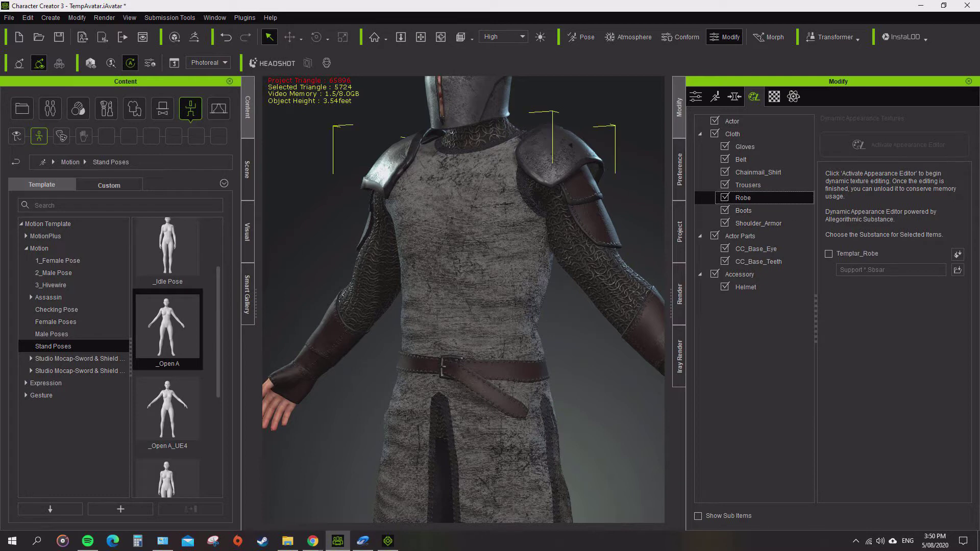
key("f")
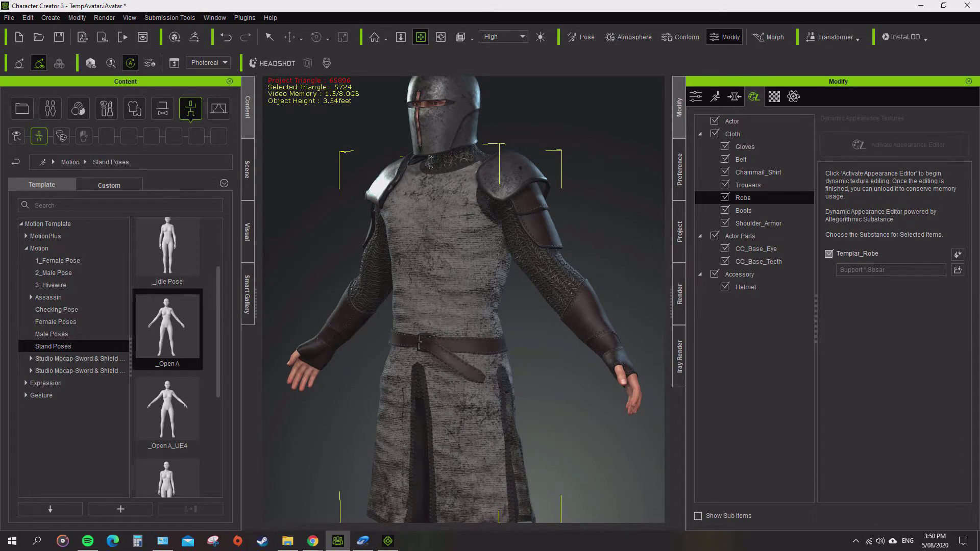
left_click(958, 254)
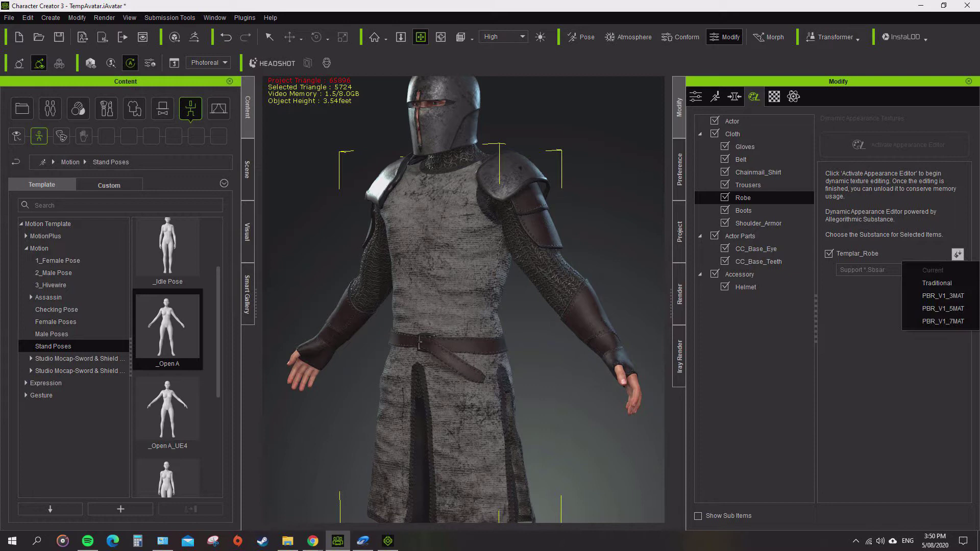
left_click(943, 296)
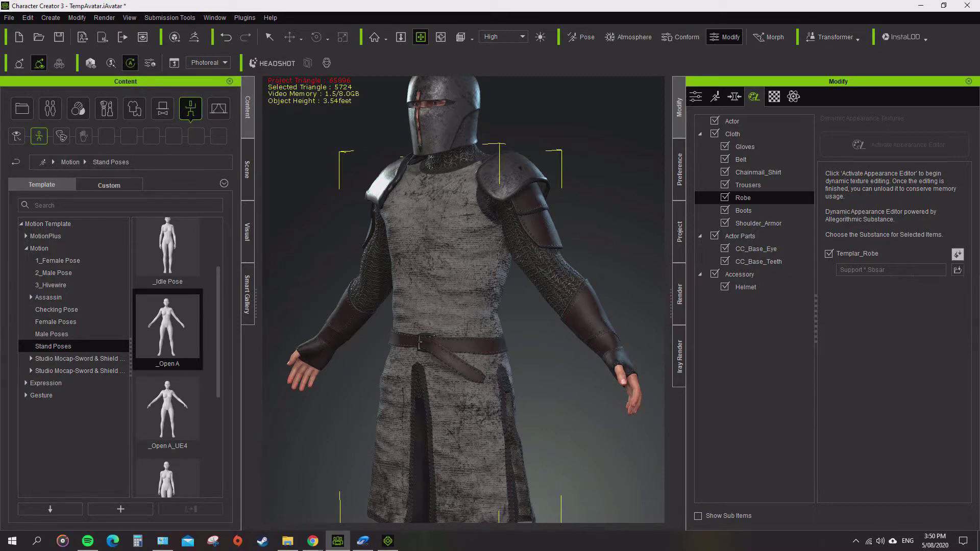
left_click(898, 145)
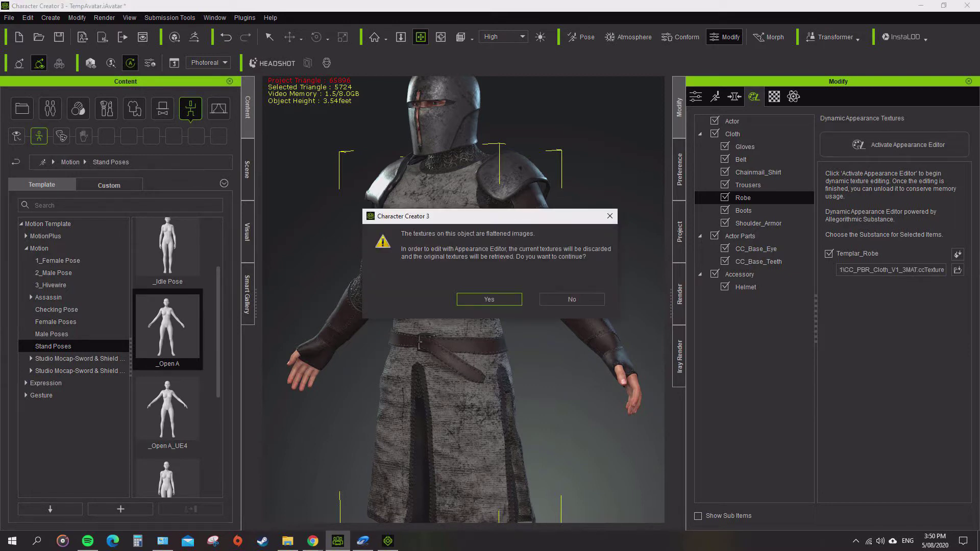
key("Return")
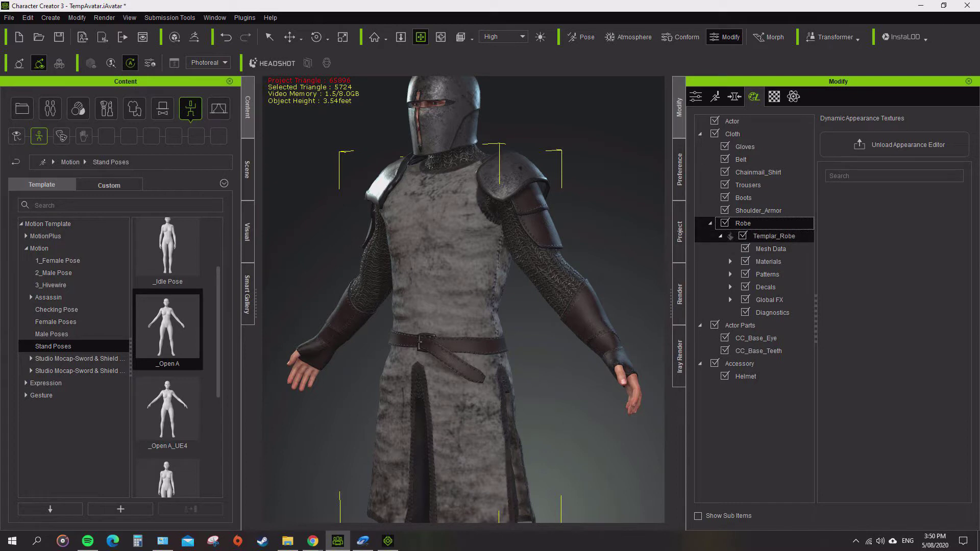
Check the available texture output sizes for Templar_Robe
left_click(774, 236)
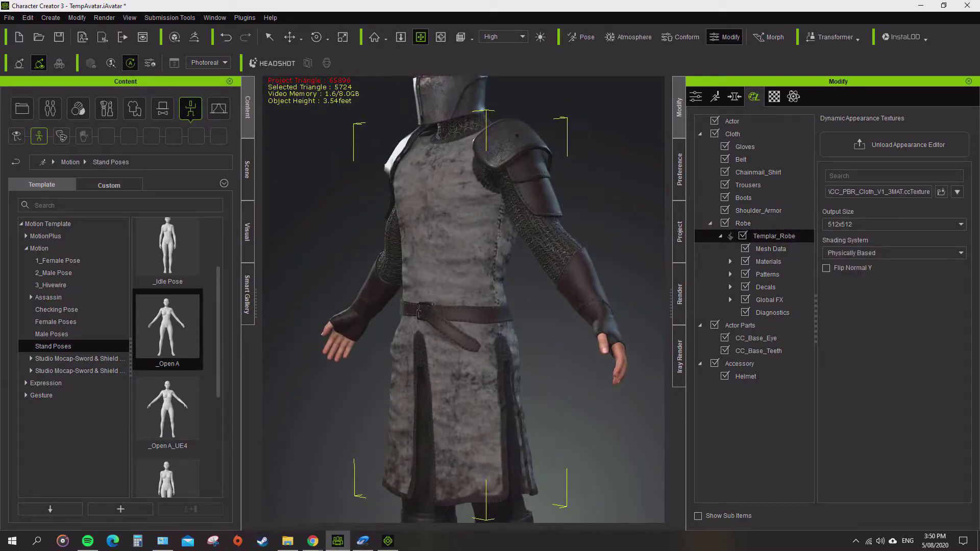
left_click(894, 224)
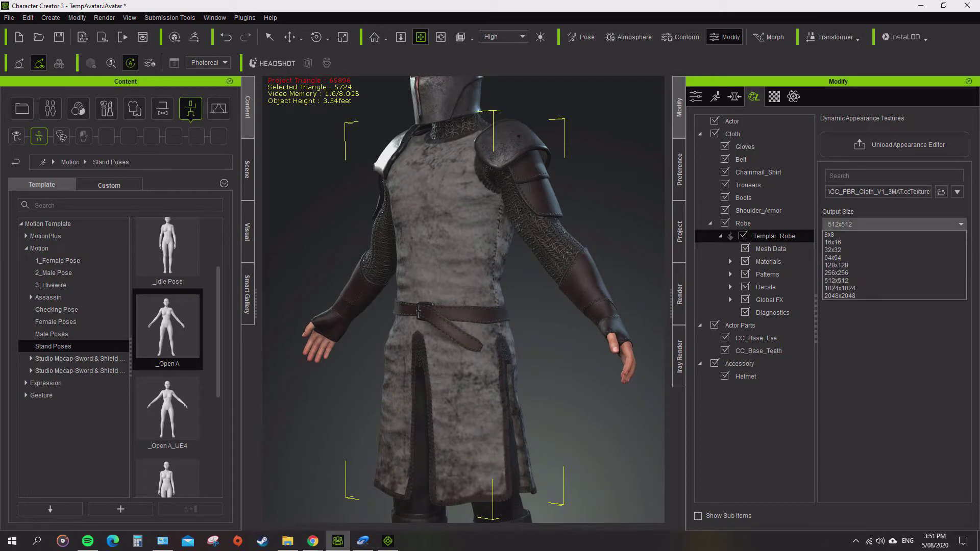
key("Escape")
Load Templar_Robe__ID from the Templar Textures folder as the Color ID map in the robe's Mesh Data
left_click(771, 249)
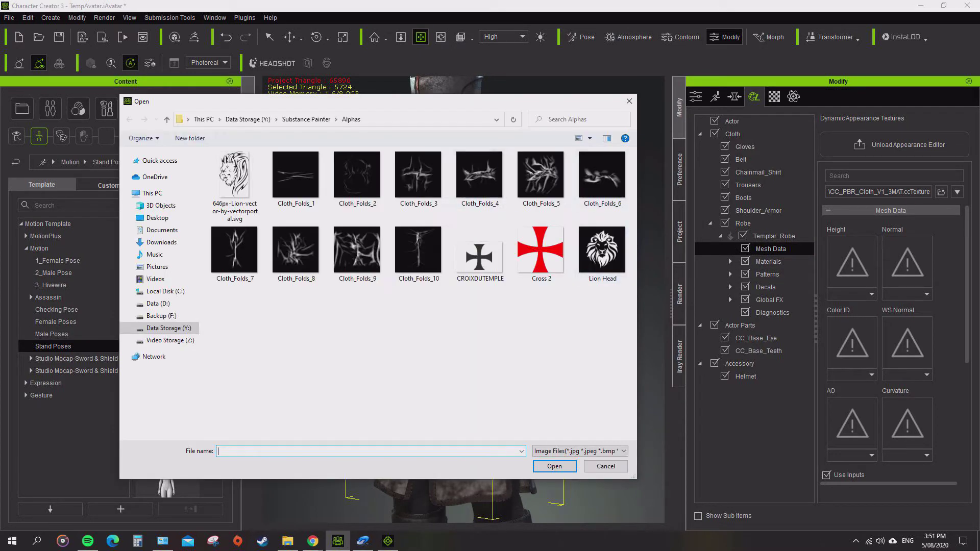
left_click(160, 205)
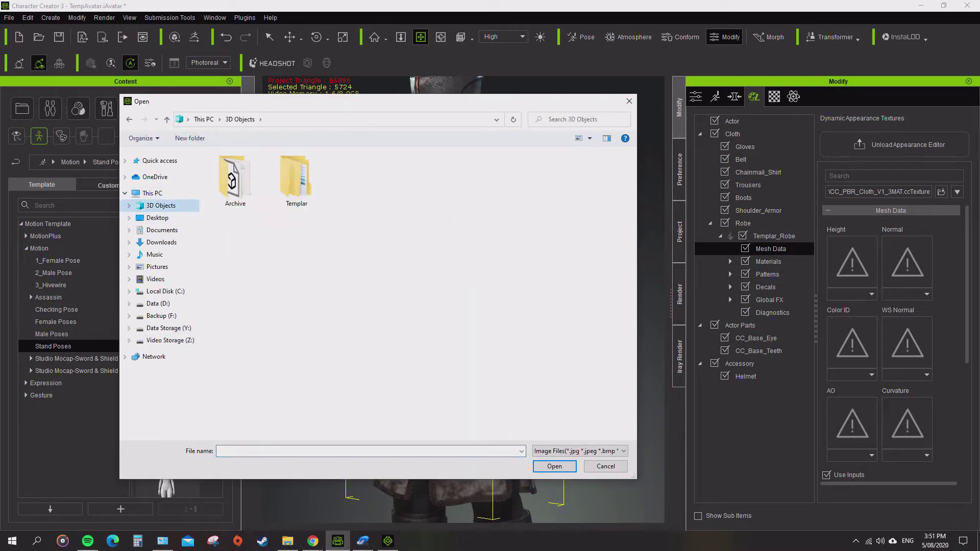
double_click(296, 176)
double_click(332, 176)
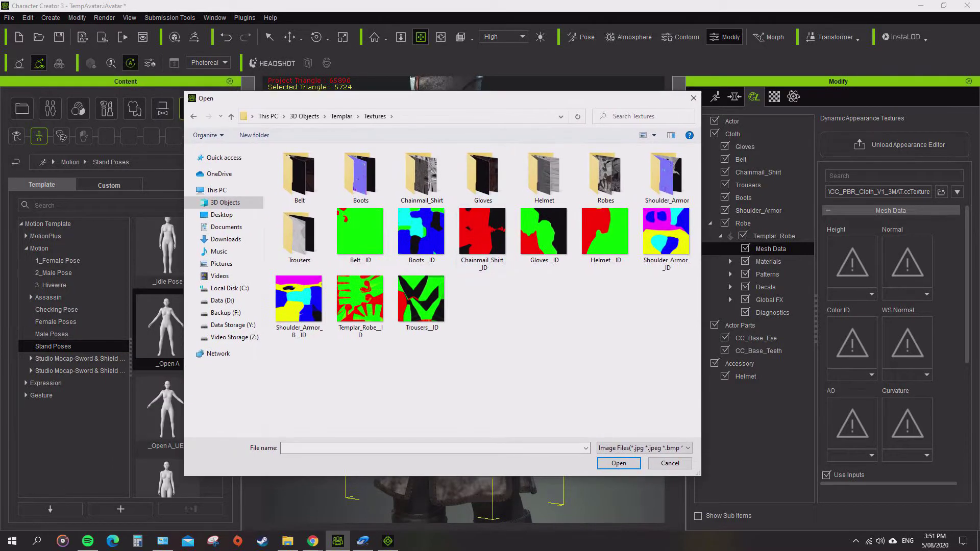
double_click(360, 304)
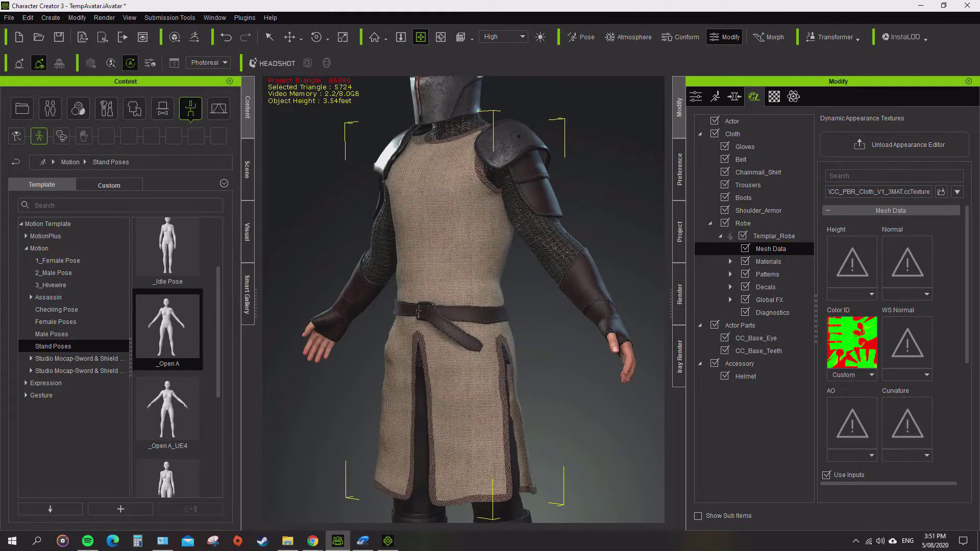
Examine the robe's Base material, including its input maps and the available material types
left_click(769, 261)
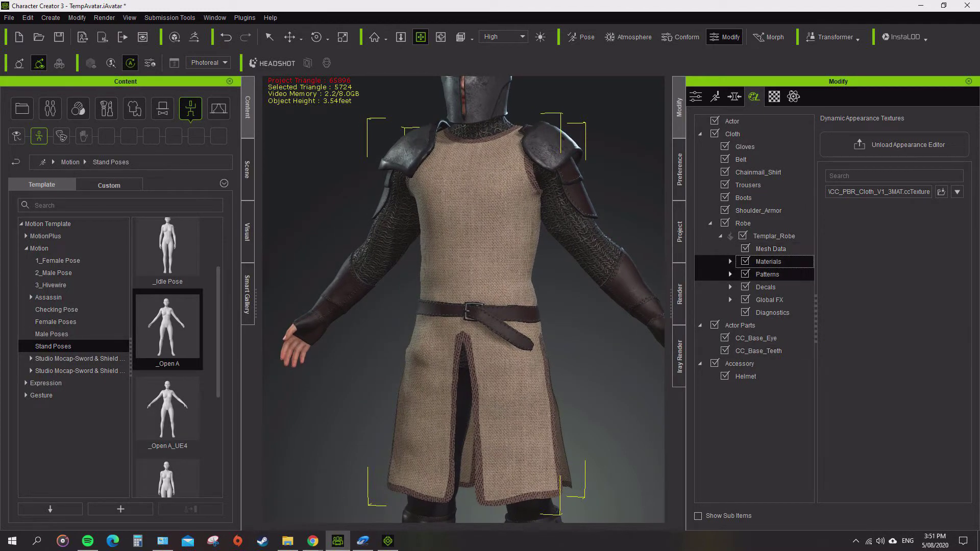
left_click(731, 262)
left_click(774, 275)
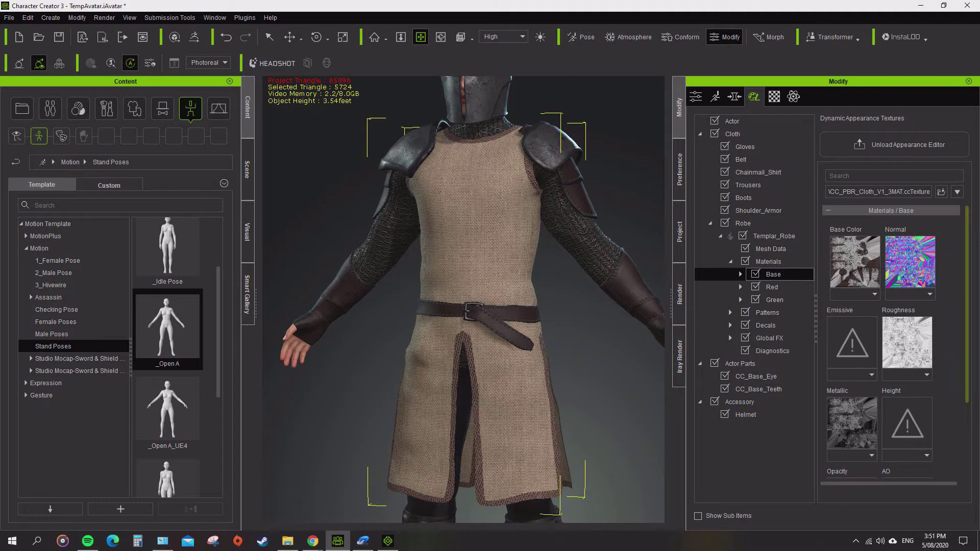
scroll(893, 357, "down", 3)
left_click(891, 469)
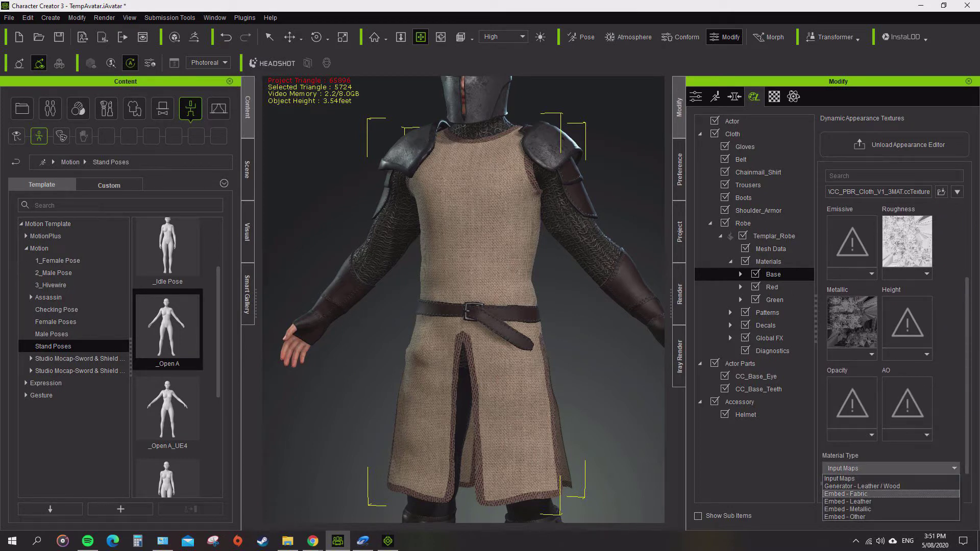
key("Escape")
Set the robe's Red material type to Input Maps and load Templar_Robe_BaseColor from the Robes folder as its base color
left_click(772, 287)
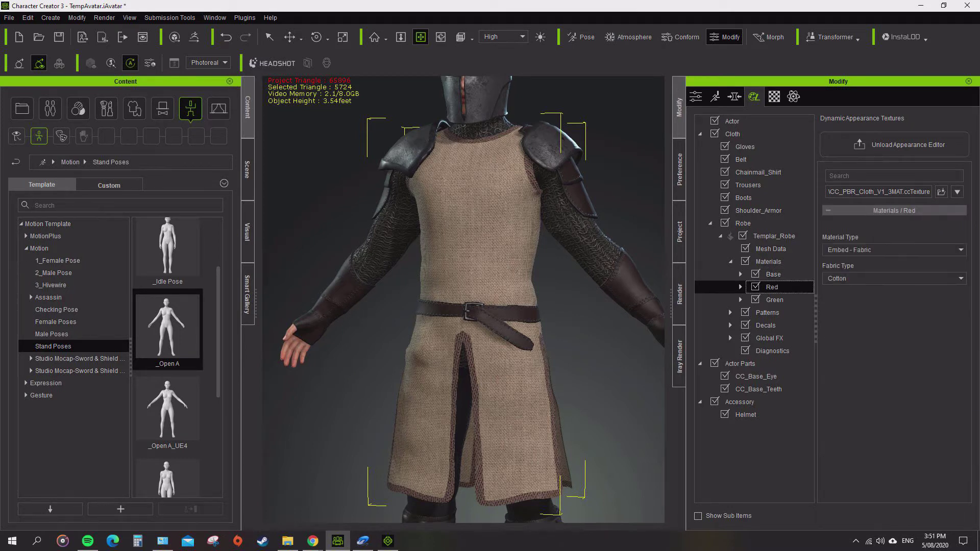
left_click(893, 250)
left_click(894, 250)
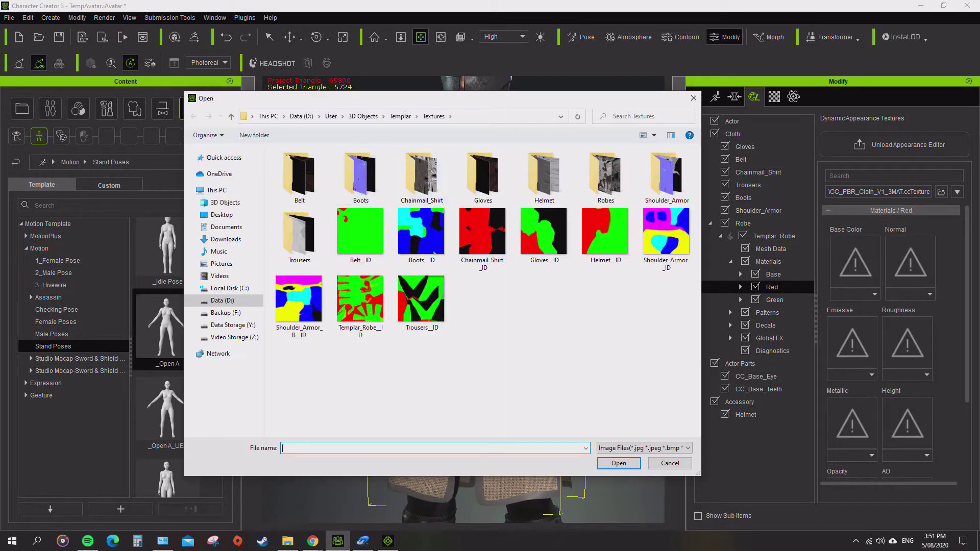
double_click(605, 176)
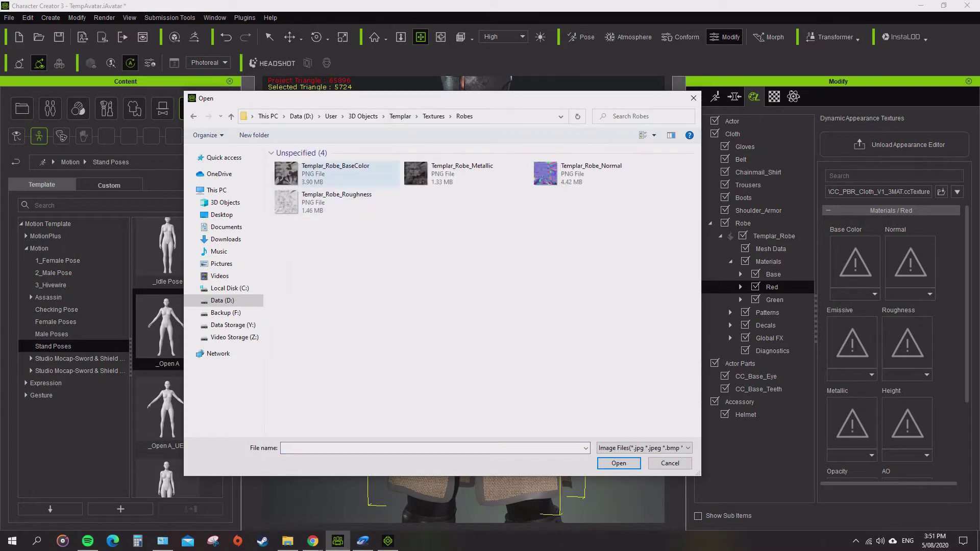
double_click(329, 169)
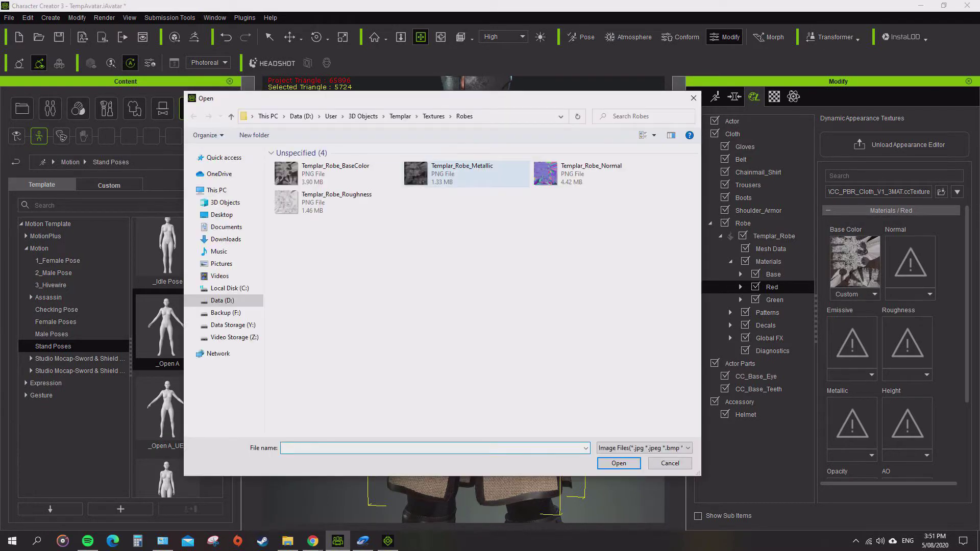
Fill the Red material's remaining maps with Templar_Robe_Normal, Templar_Robe_Roughness and Templar_Robe_Metallic
double_click(591, 173)
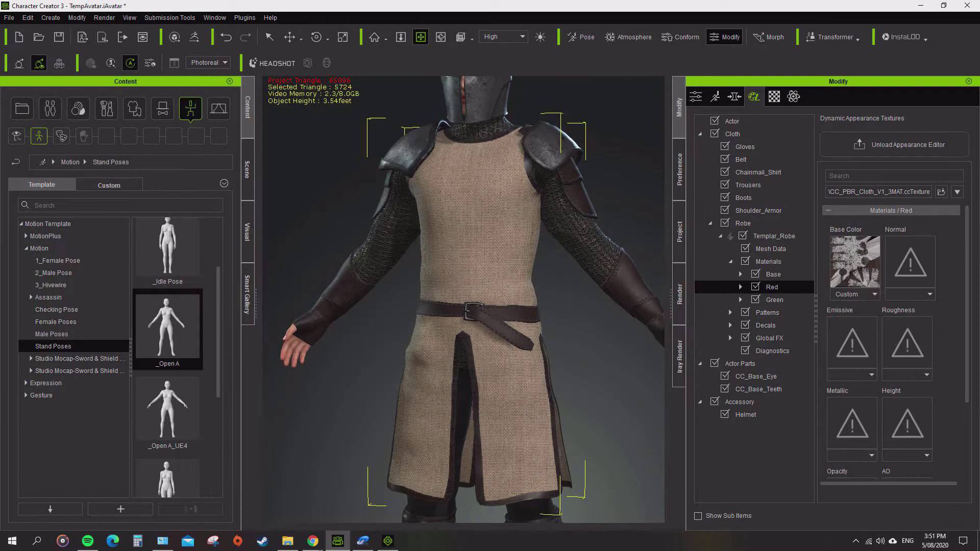
left_click(907, 344)
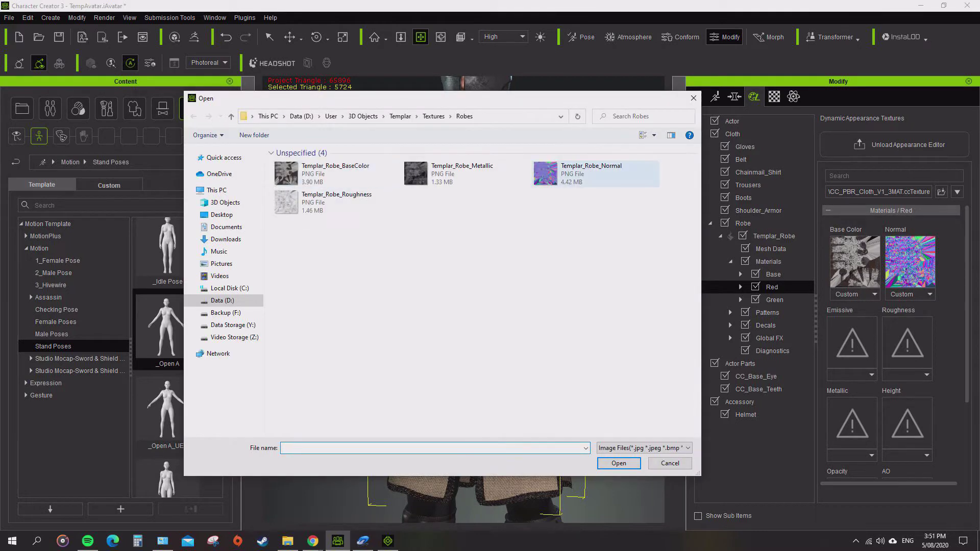
double_click(337, 202)
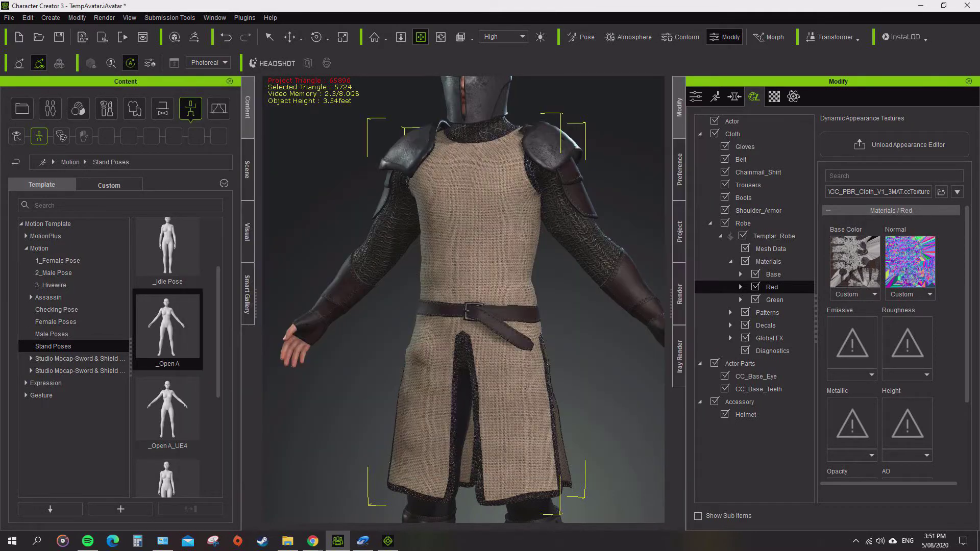
left_click(852, 424)
double_click(416, 166)
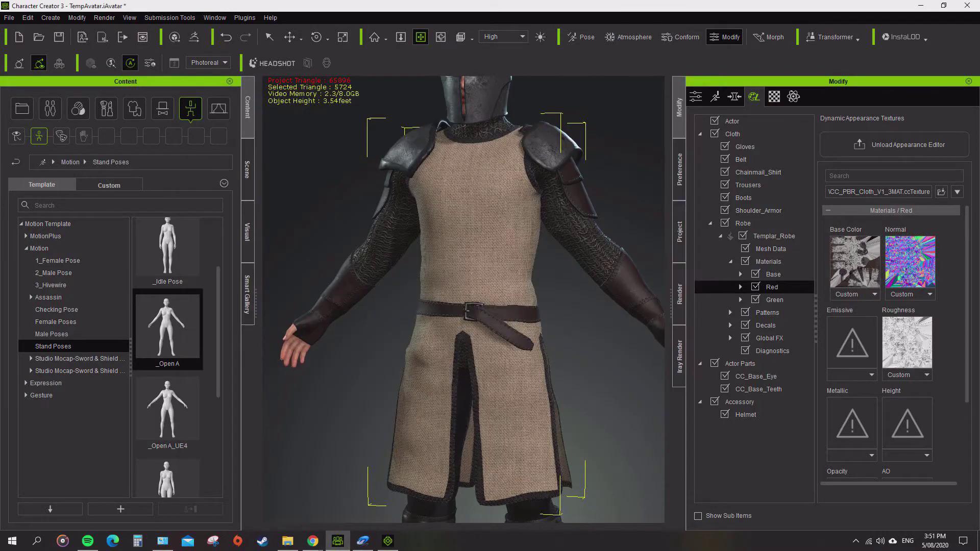
Set the robe's Green material type to Input Maps and load Templar_Robe_BaseColor as its base color
left_click(775, 300)
left_click(894, 249)
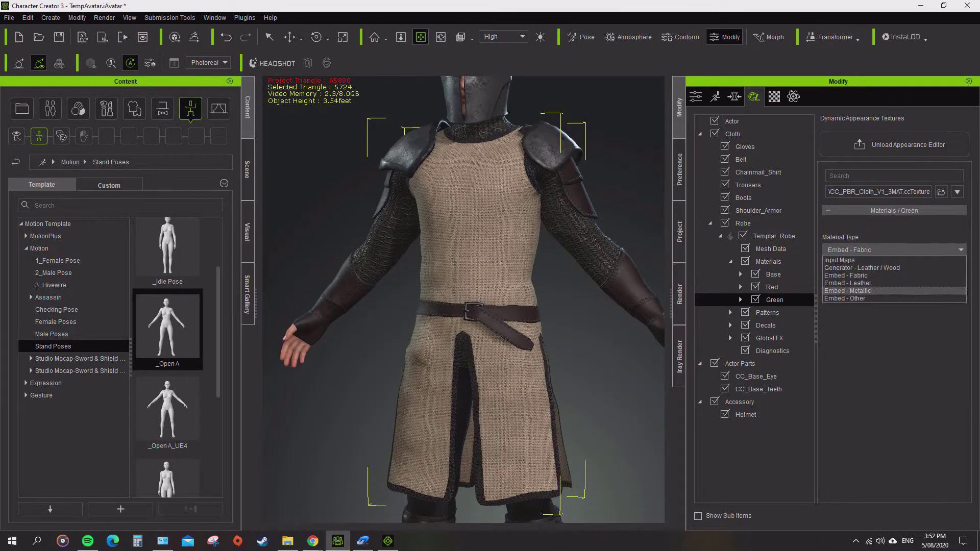
key("Escape")
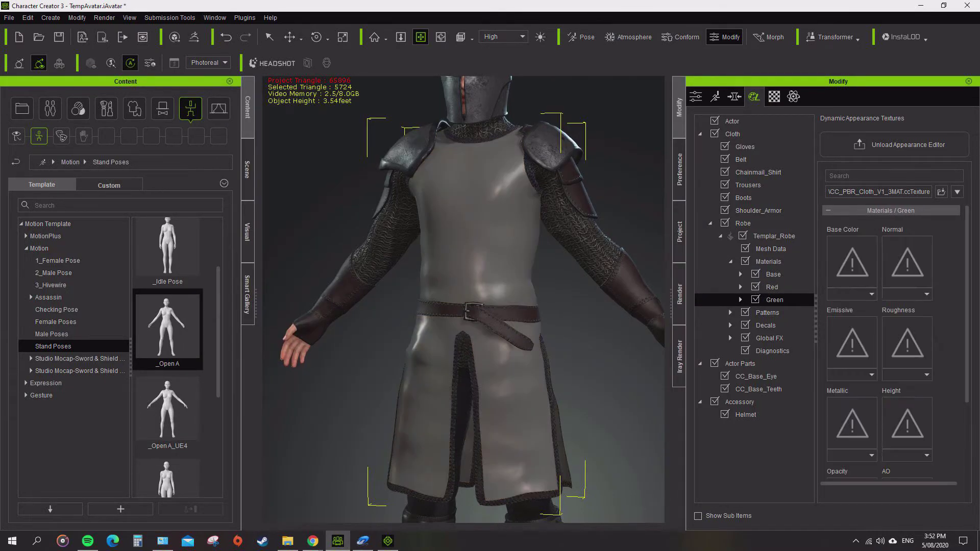
left_click(852, 263)
left_click(336, 166)
key("Return")
Fill the Green material's remaining maps with Templar_Robe_Normal, Templar_Robe_Roughness and Templar_Robe_Metallic
left_click(908, 263)
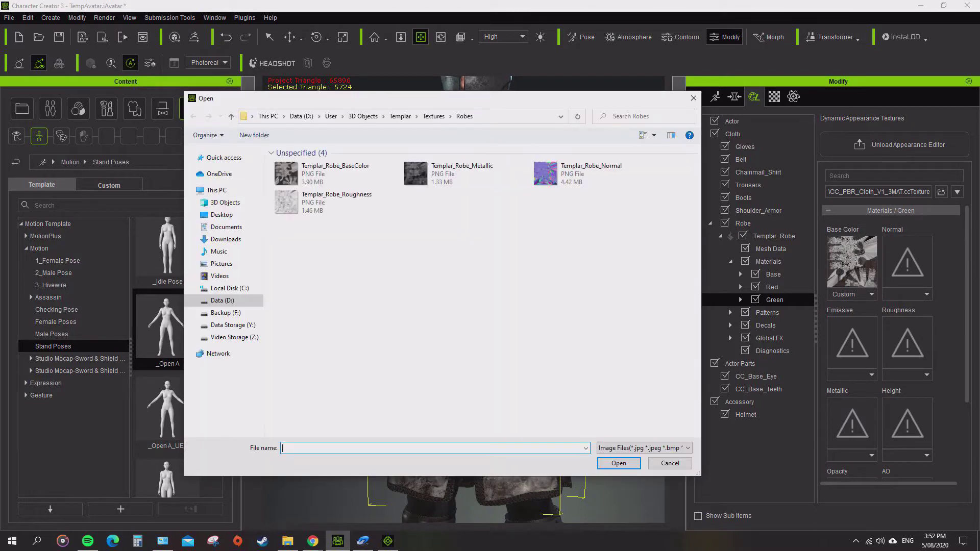
double_click(526, 105)
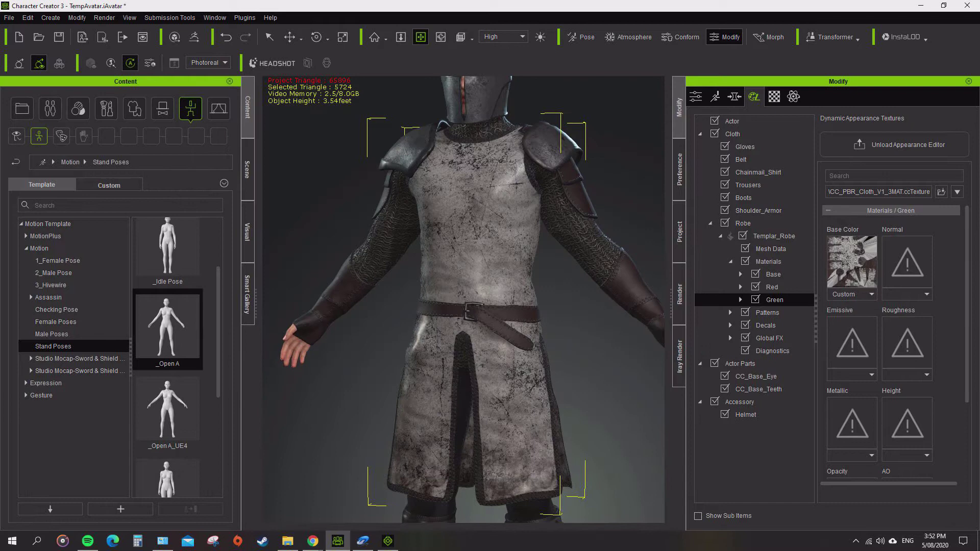
left_click(907, 343)
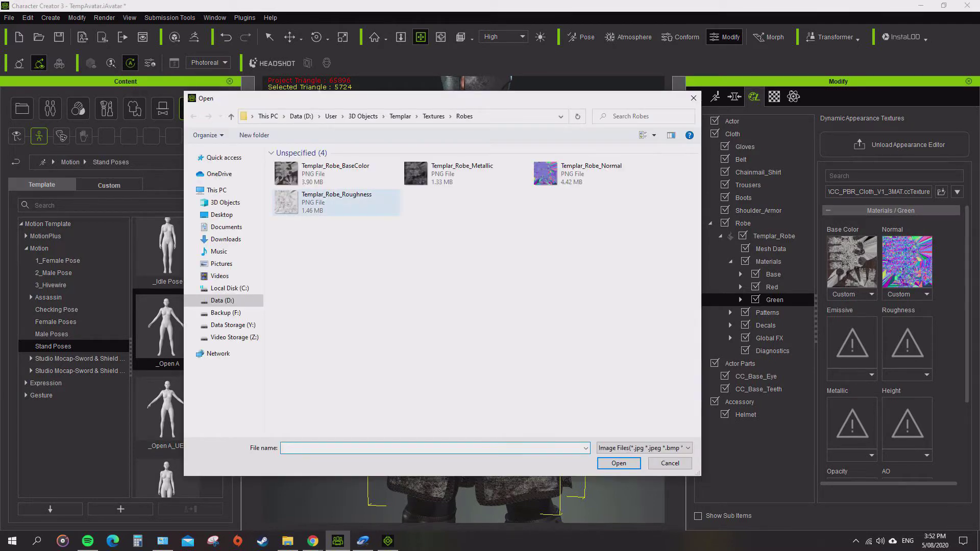
double_click(336, 198)
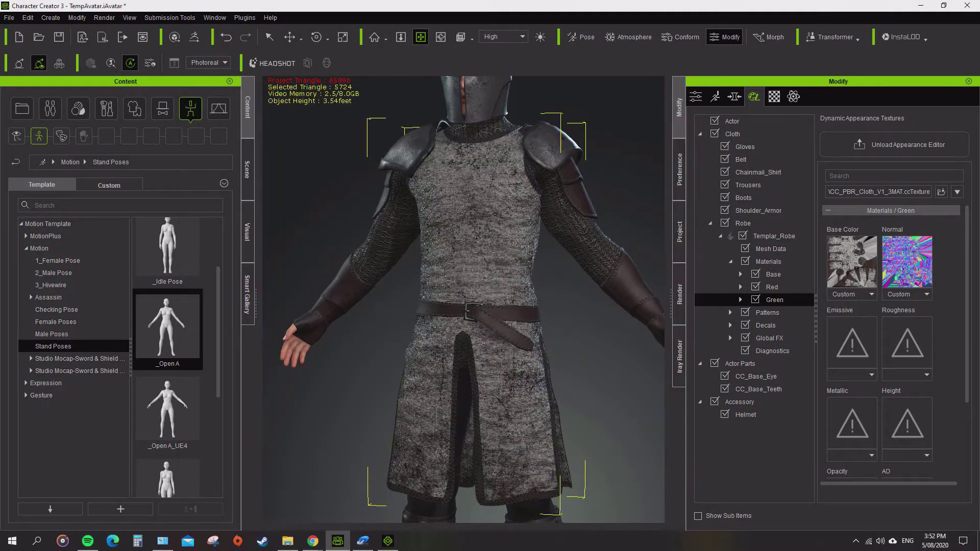
left_click(852, 424)
double_click(440, 174)
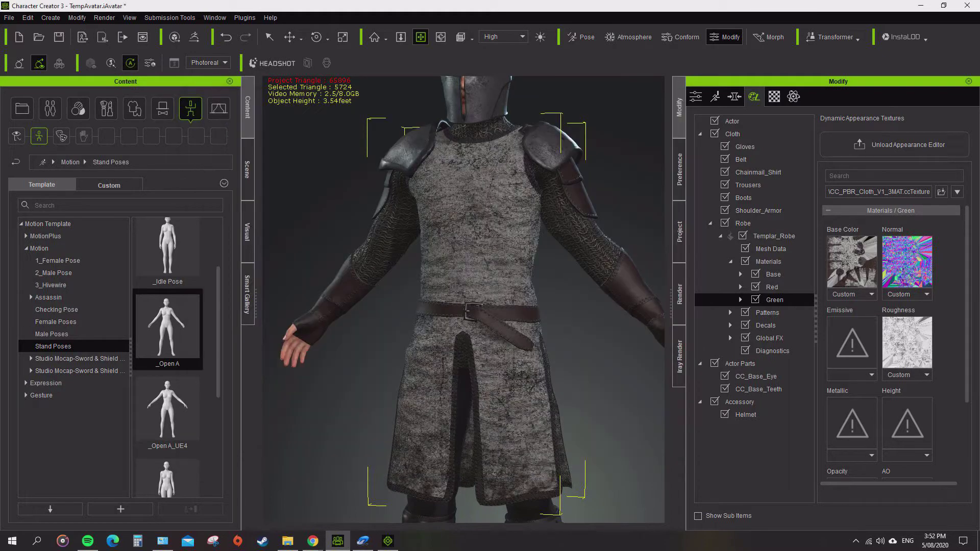
Examine the robe's textured materials on the knight from a distance and close up on the torso
scroll(465, 296, "down", 5)
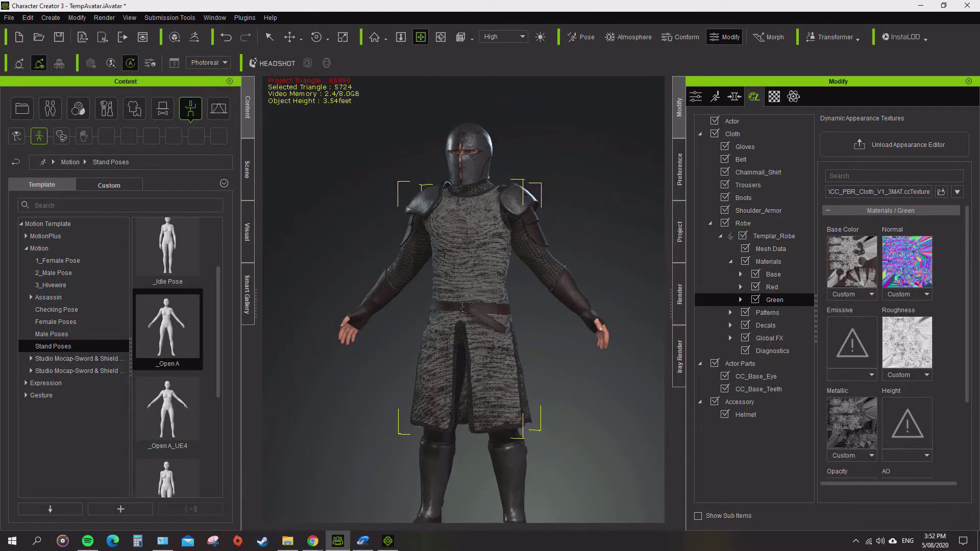
right_click_drag(464, 296, 605, 286)
scroll(465, 296, "up", 5)
scroll(465, 296, "up", 3)
scroll(465, 296, "up", 3)
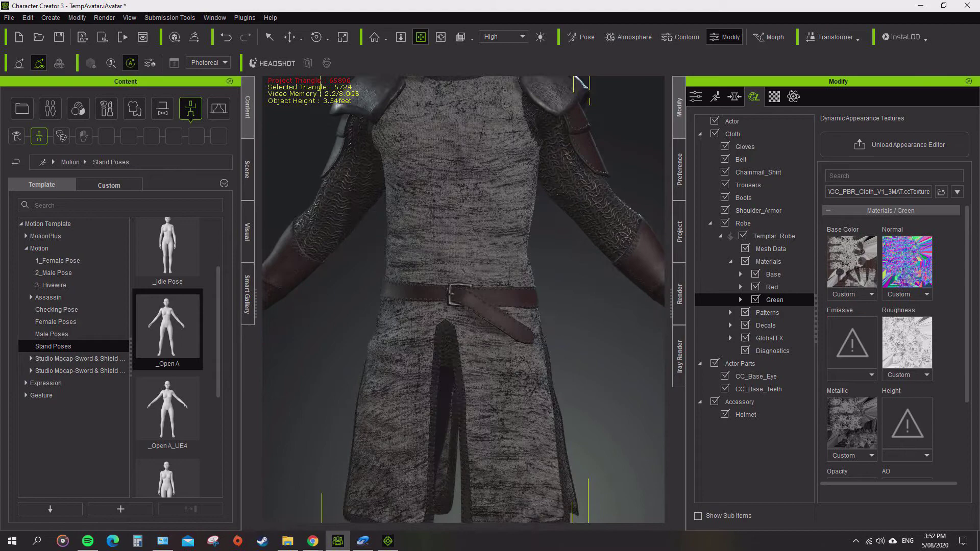
middle_click_drag(465, 296, 481, 321)
scroll(465, 296, "up", 1)
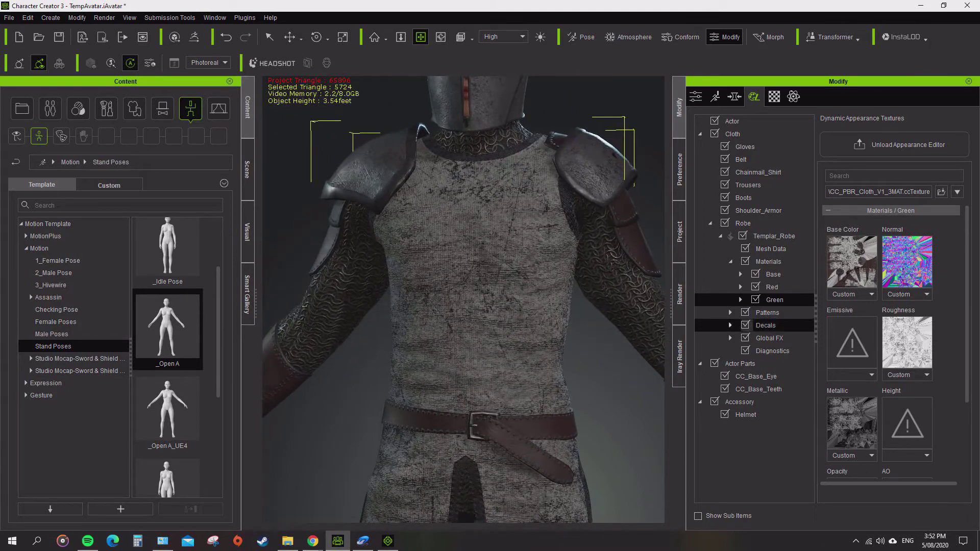
Set the type of the robe's Decal 1 to Input
left_click(766, 326)
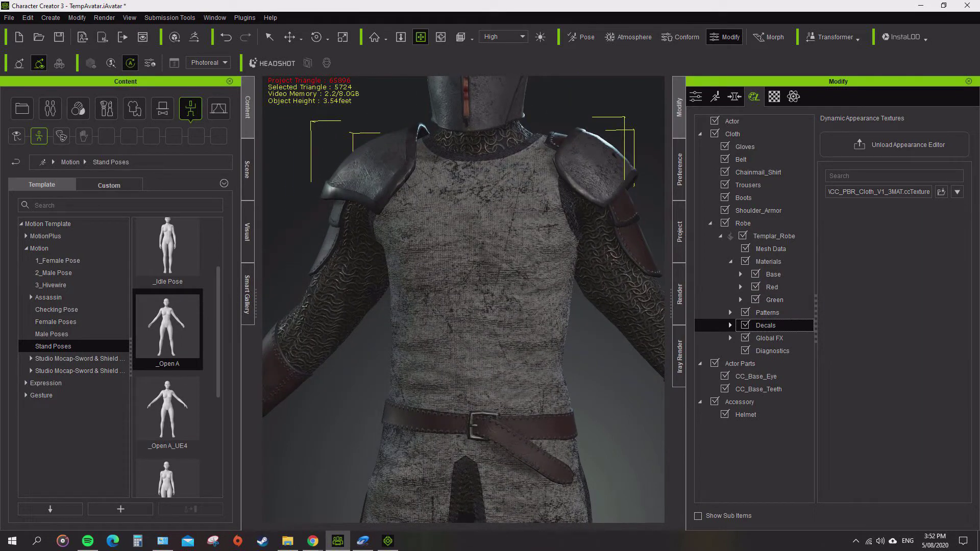
left_click(731, 325)
left_click(776, 338)
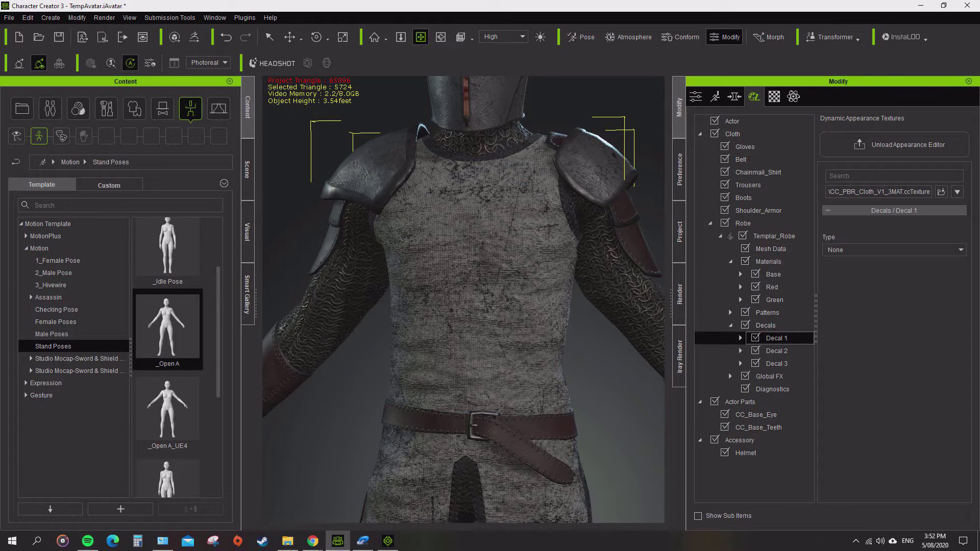
right_click_drag(465, 296, 516, 297)
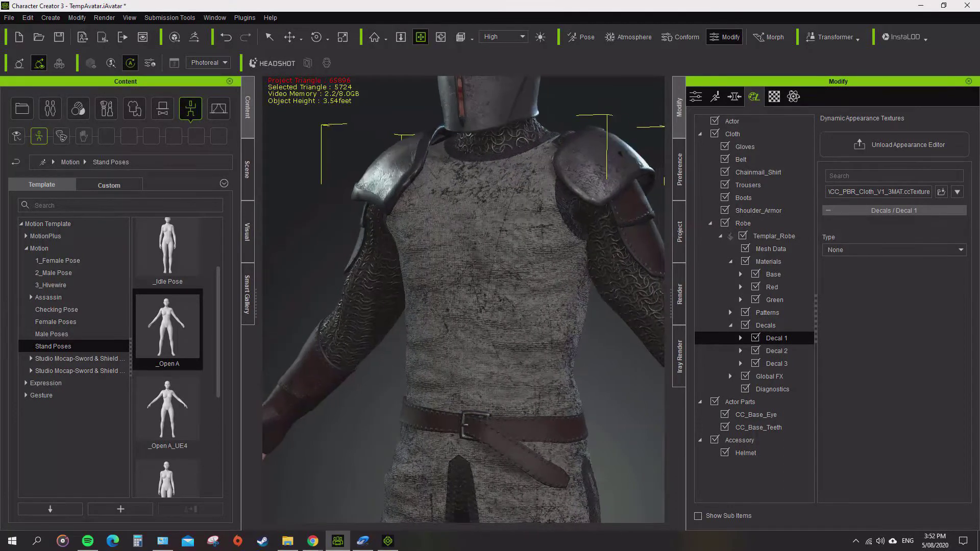
left_click(893, 250)
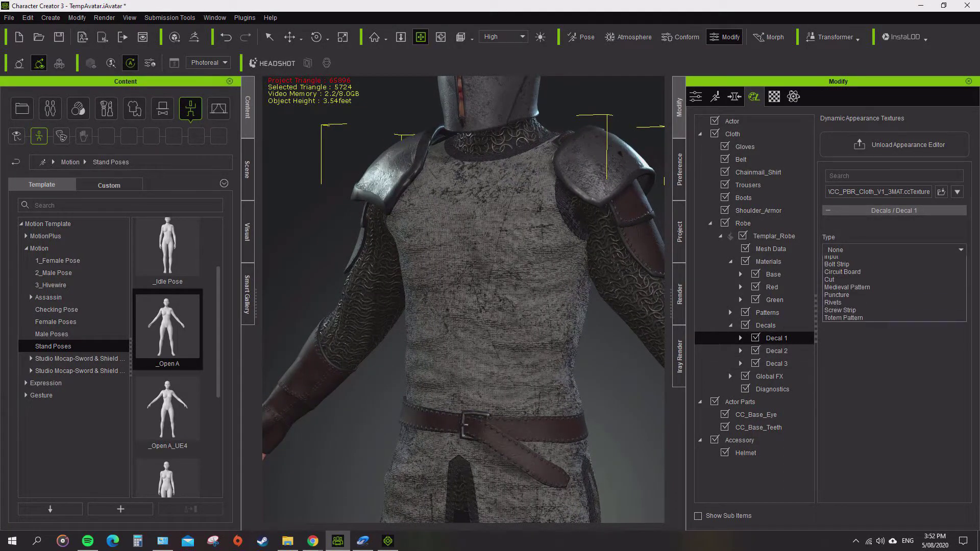
key("Escape")
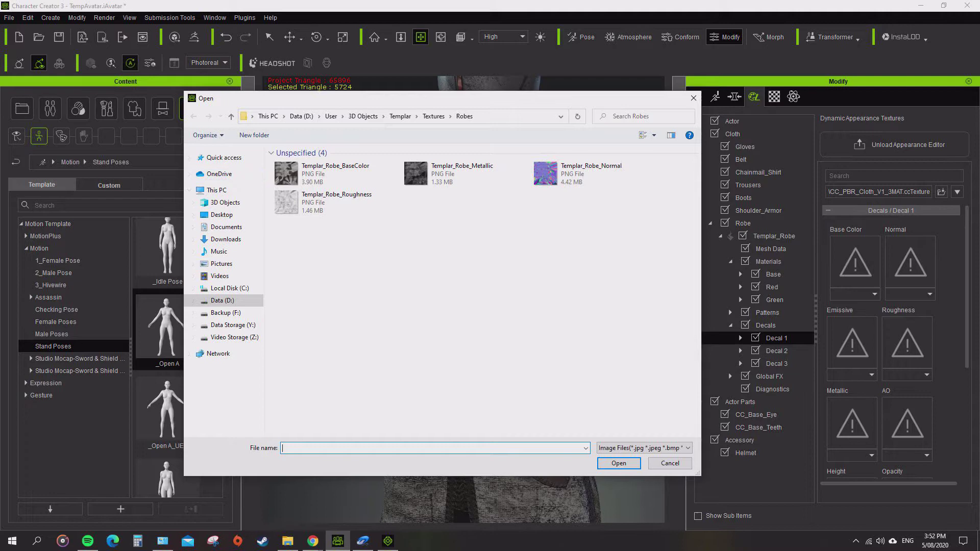
Load CROIXDUTEMPLE from the Alphas folder under Substance Painter on Data Storage (Y:) as Decal 1's base color
key("super+e")
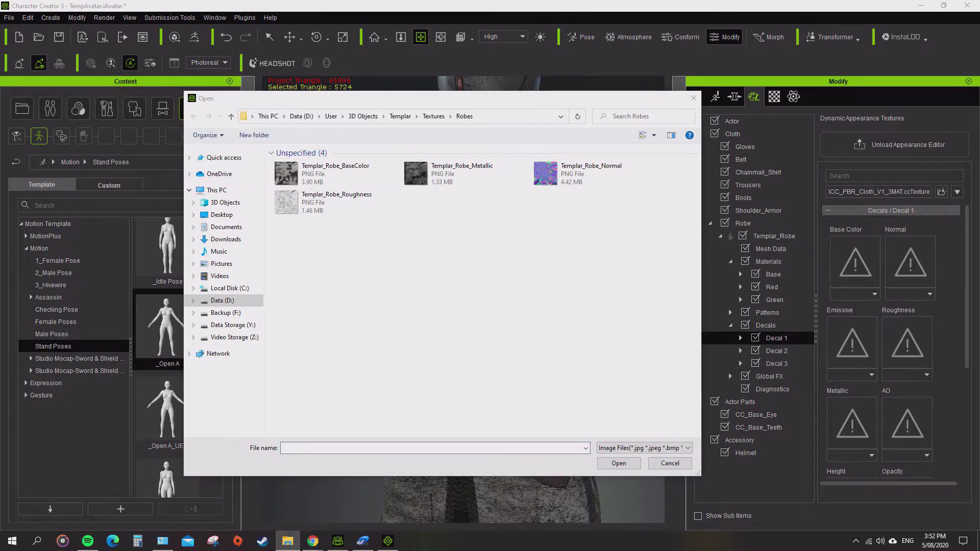
left_click(224, 157)
double_click(330, 243)
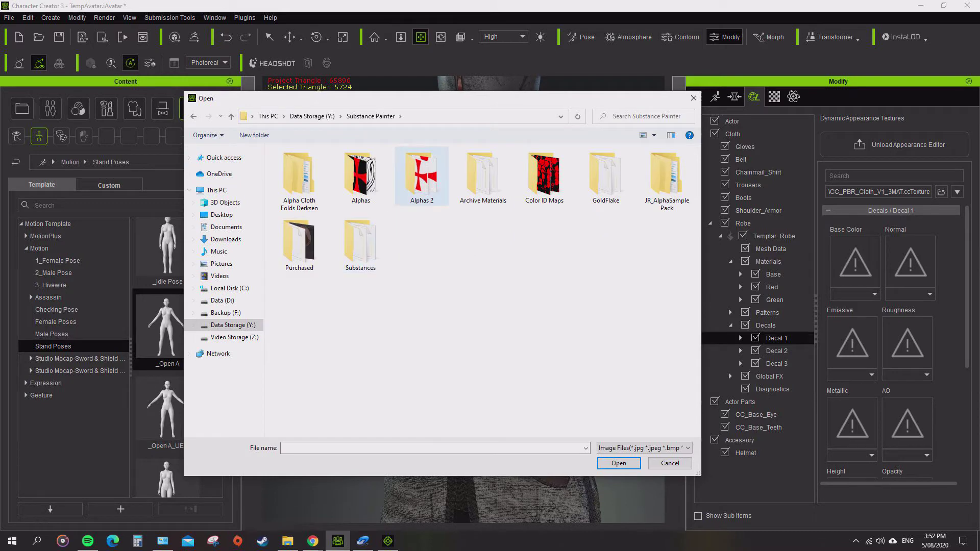
double_click(361, 171)
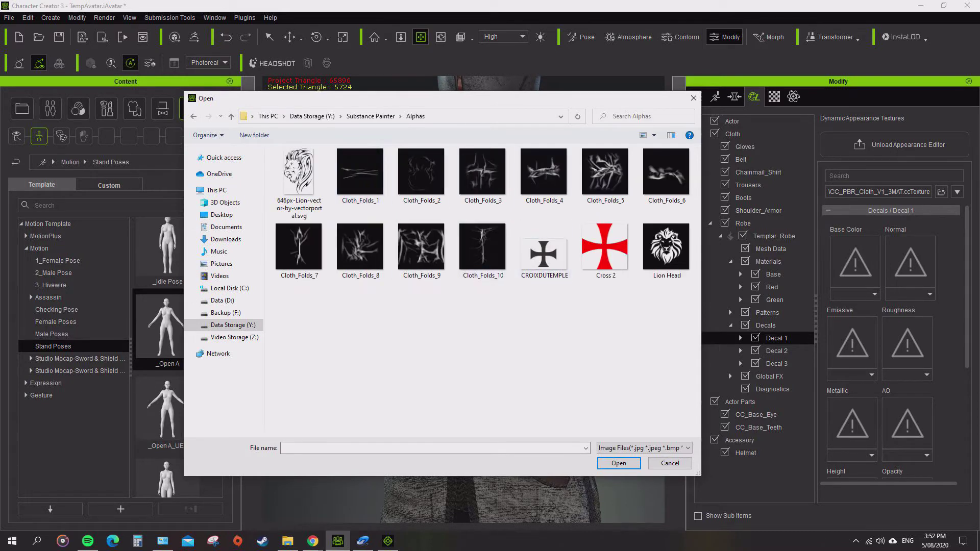
left_click_drag(549, 75, 564, 62)
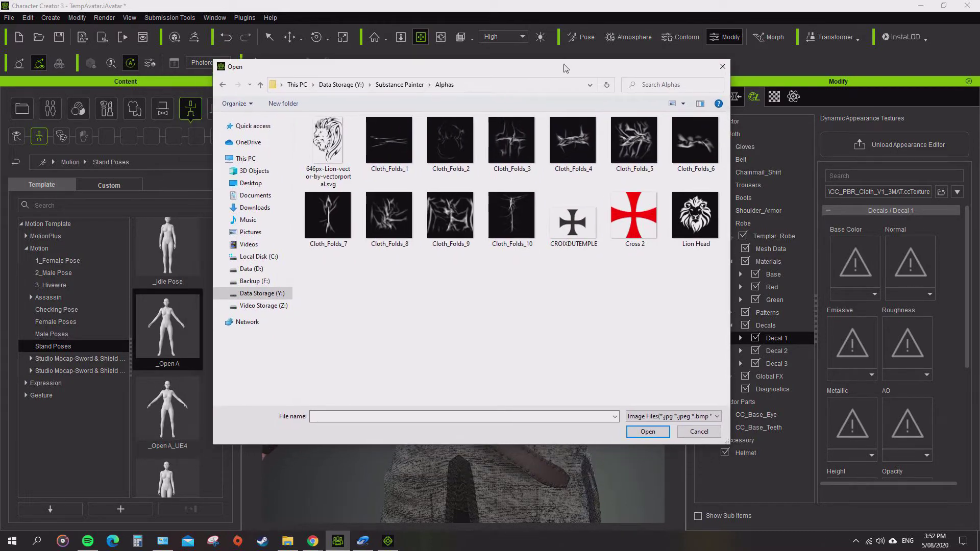
double_click(573, 220)
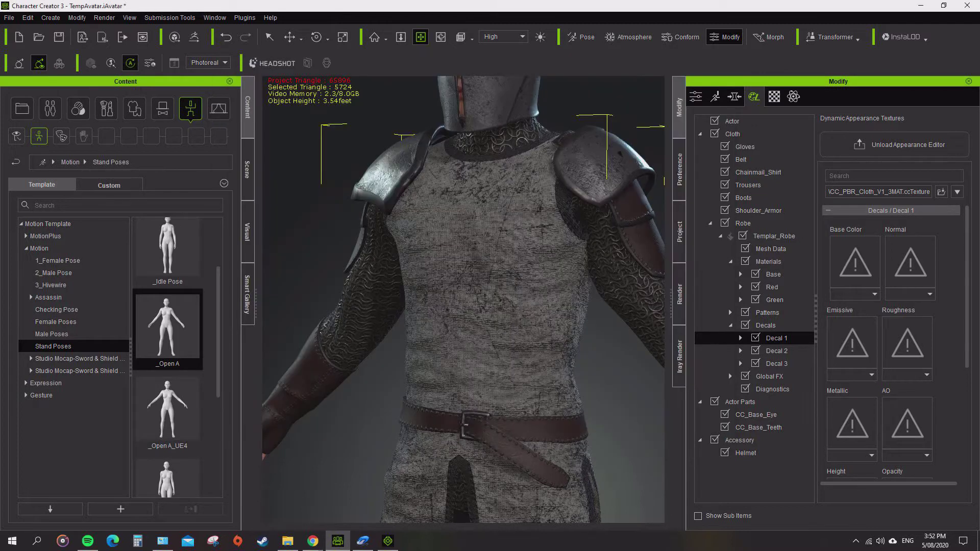
Set the vertical position in Decal 1's transform settings to -0.32
left_click(776, 351)
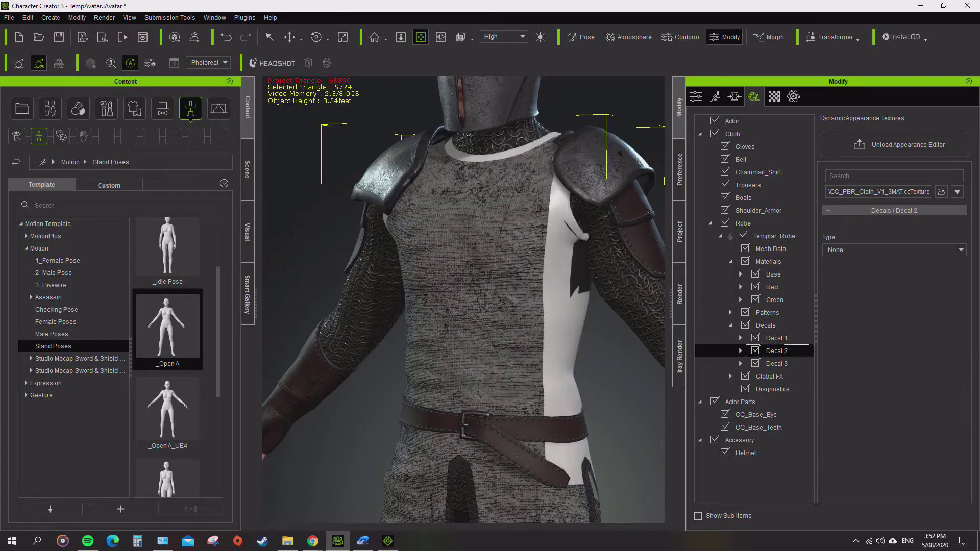
left_click(894, 250)
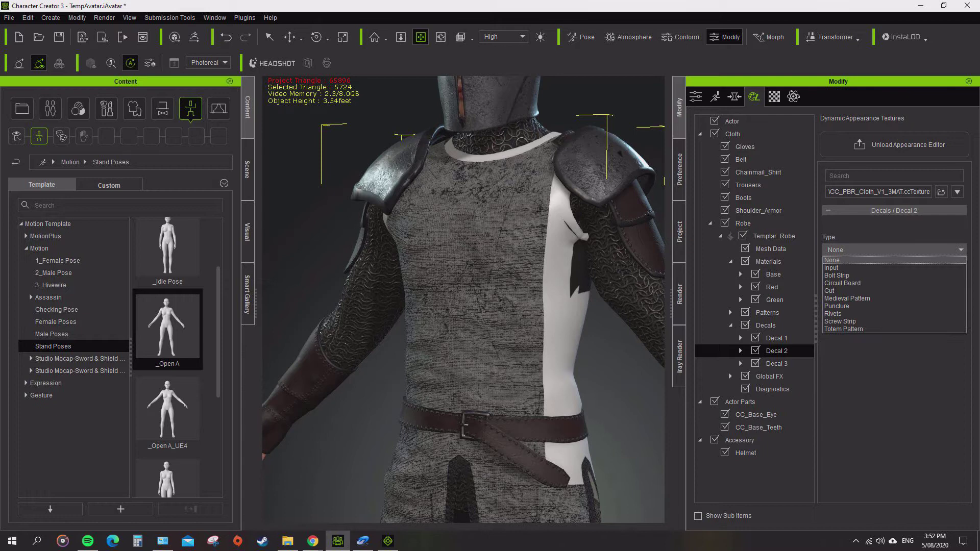
left_click(777, 338)
left_click(741, 338)
left_click(790, 351)
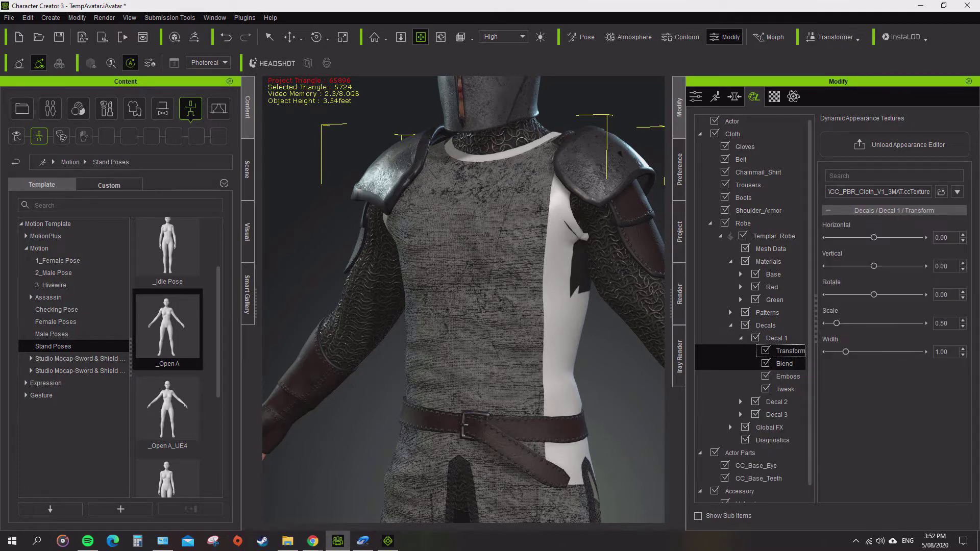
left_click(941, 266)
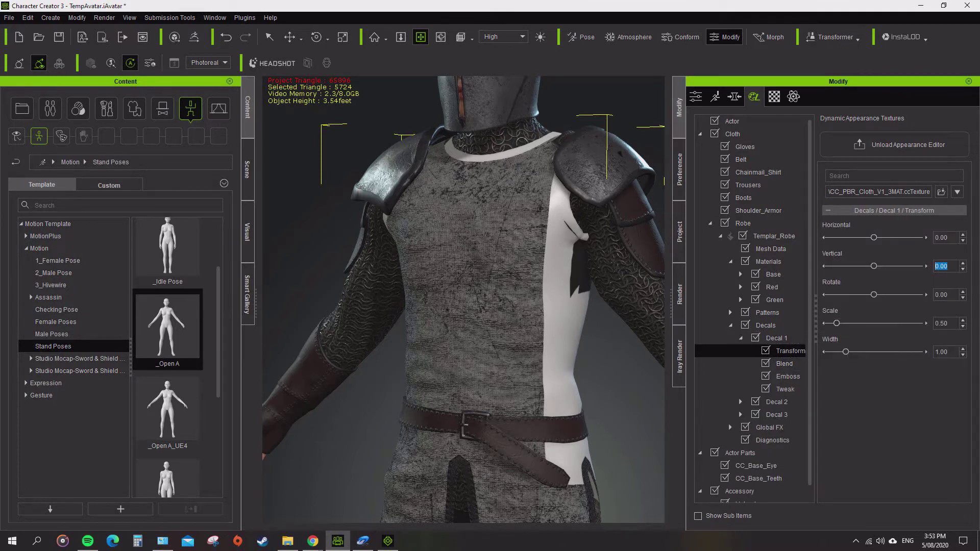
type("-0.32")
key("Return")
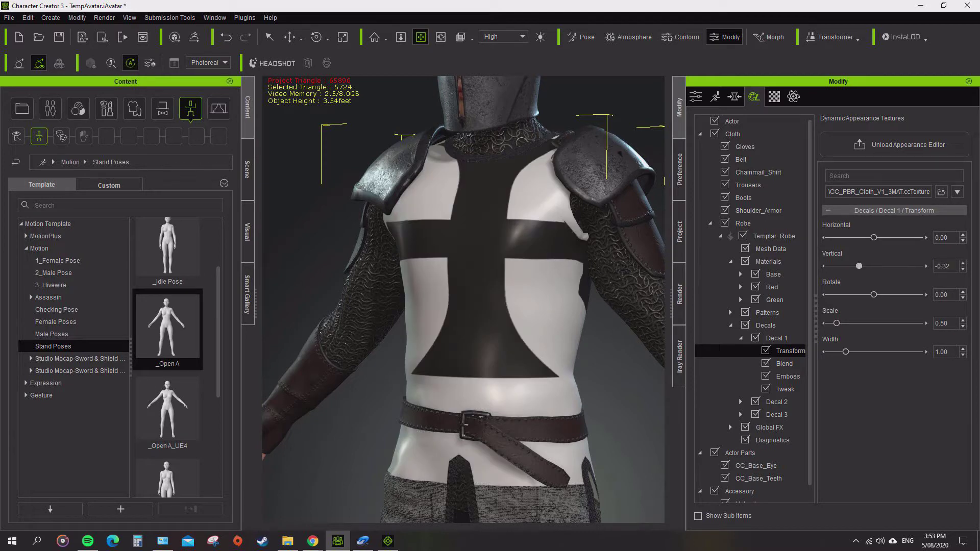
Shift Decal 1's horizontal position to -0.06
left_click(963, 240)
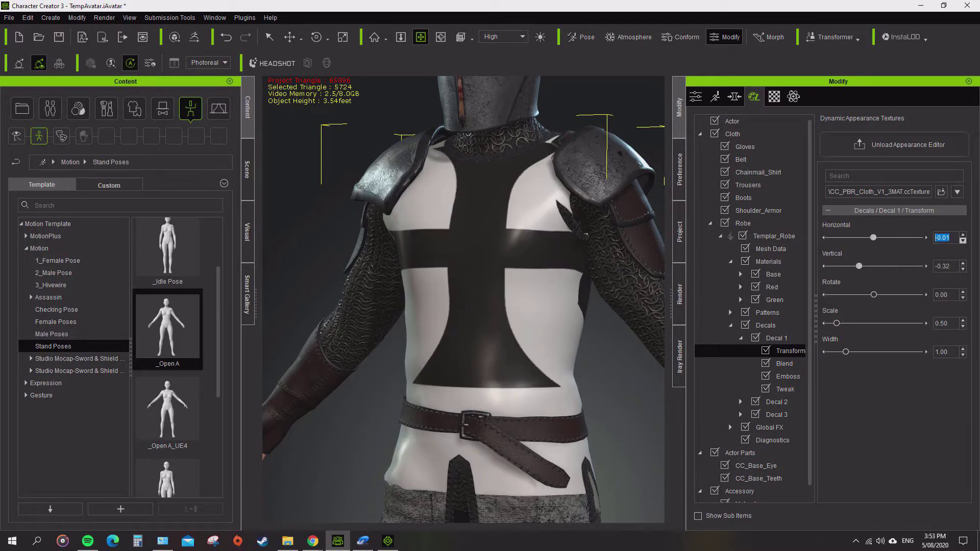
left_click(963, 240)
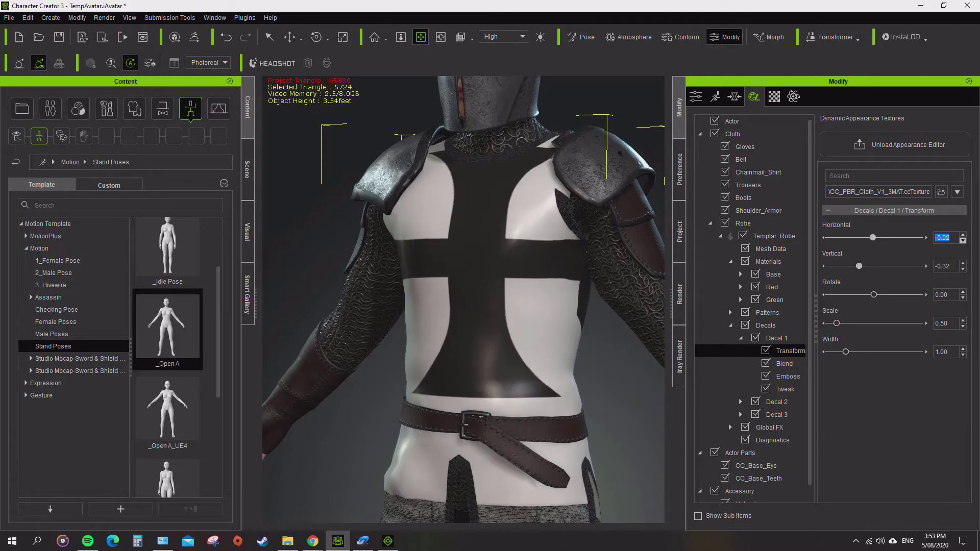
left_click(963, 241)
left_click(963, 241)
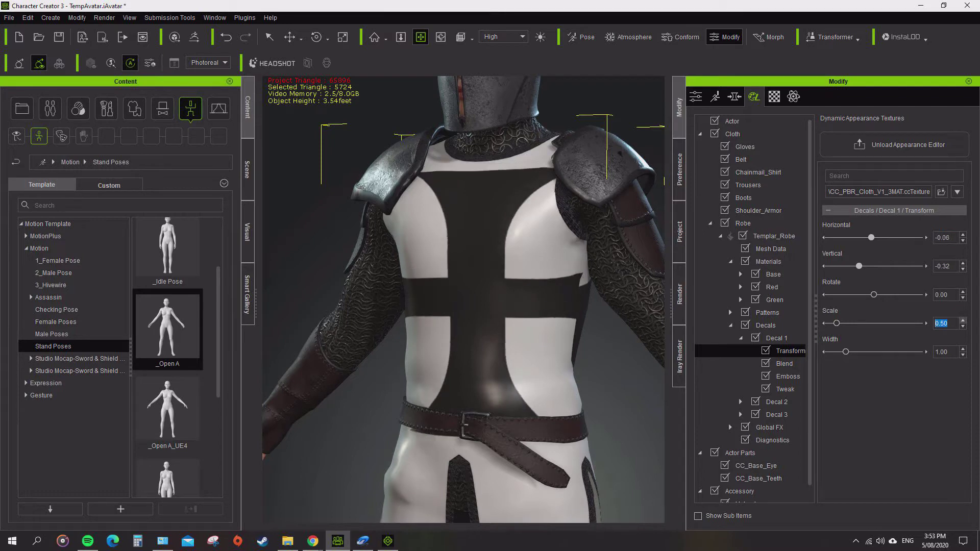
Set Decal 1's scale to 0.15 and its width to 1.25
left_click(963, 320)
type("0.15")
key("Return")
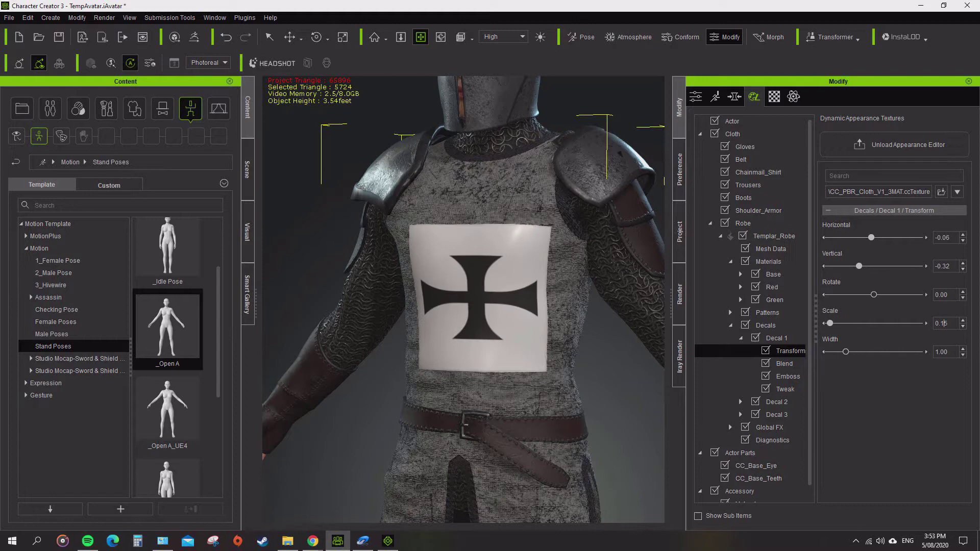
left_click(942, 351)
type("1.25")
key("Return")
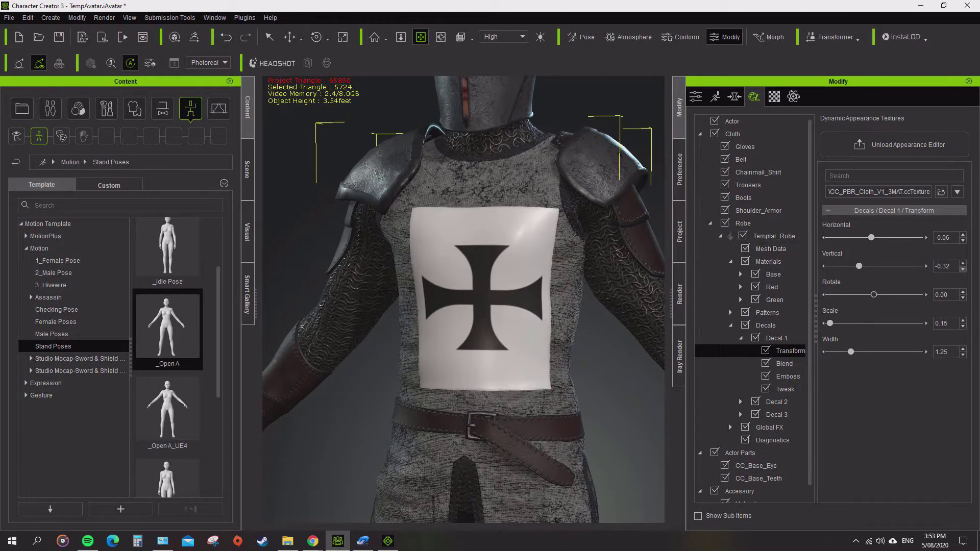
Fine-tune Decal 1's placement on the chest to horizontal -0.02 and vertical -0.33
left_click(963, 235)
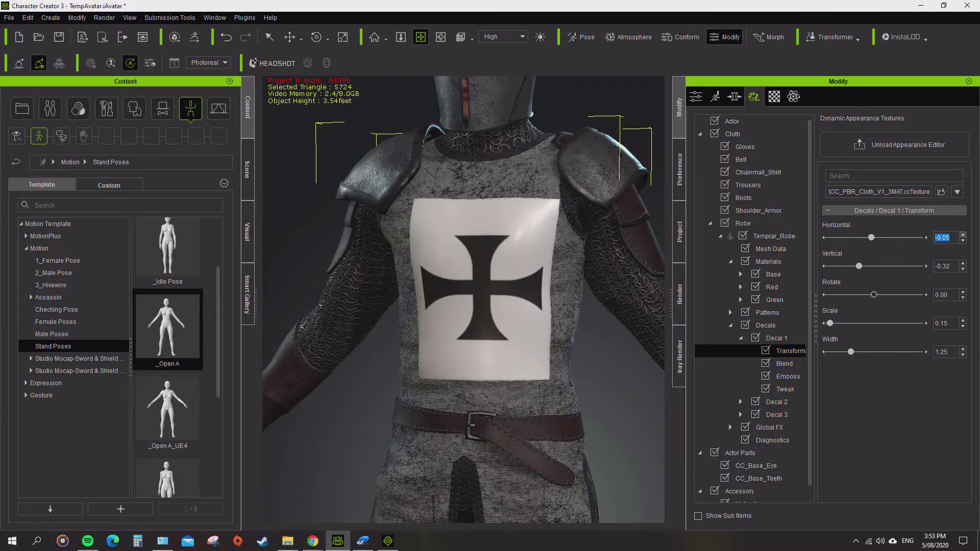
left_click(963, 235)
left_click(963, 235)
left_click(963, 235)
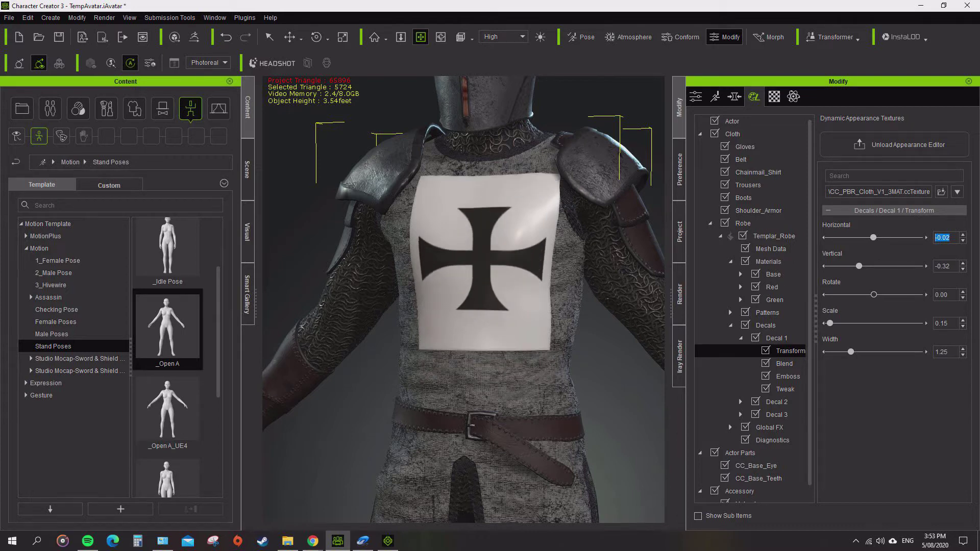
left_click(963, 269)
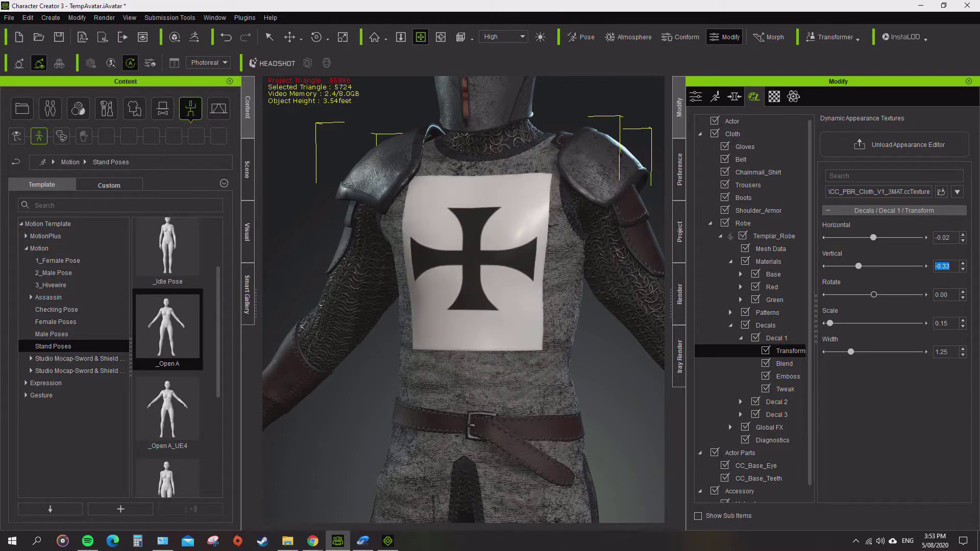
scroll(464, 299, "up", 5)
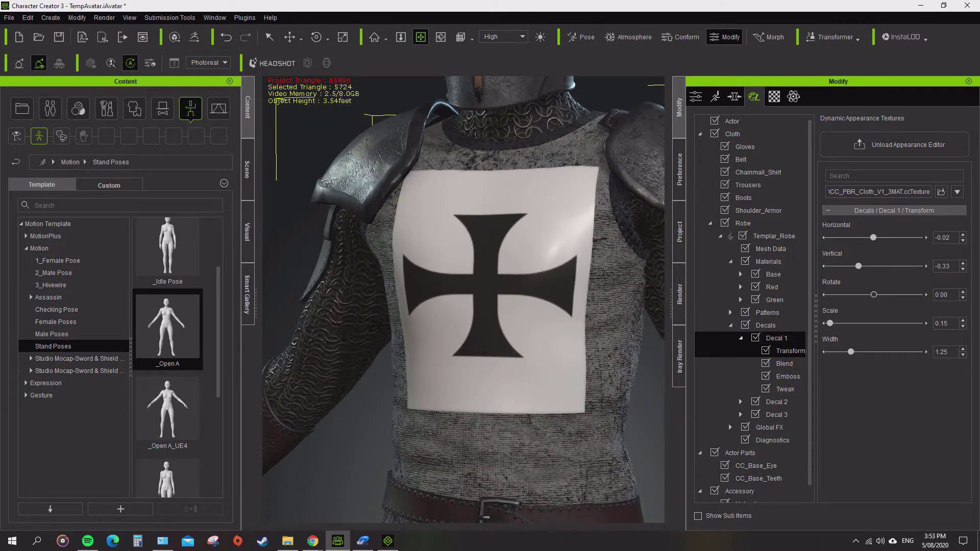
Replace Decal 1's base color image with Cross 2 from the Alphas folder
left_click(776, 338)
left_click(855, 261)
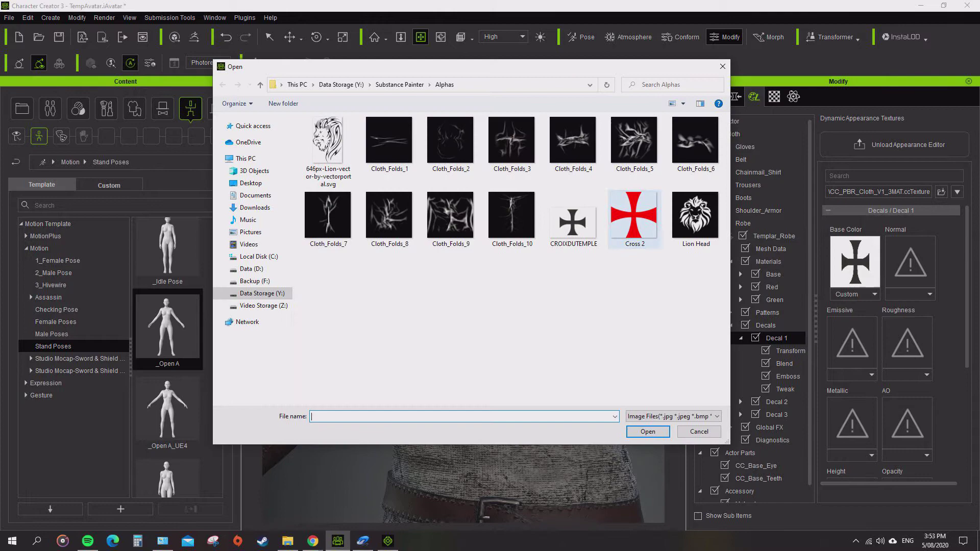
double_click(634, 215)
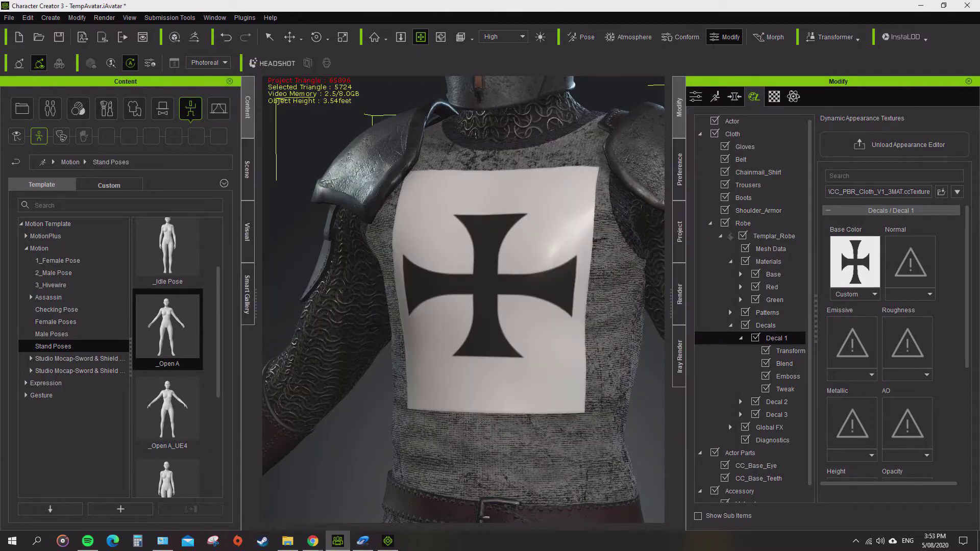
scroll(463, 299, "down", 3)
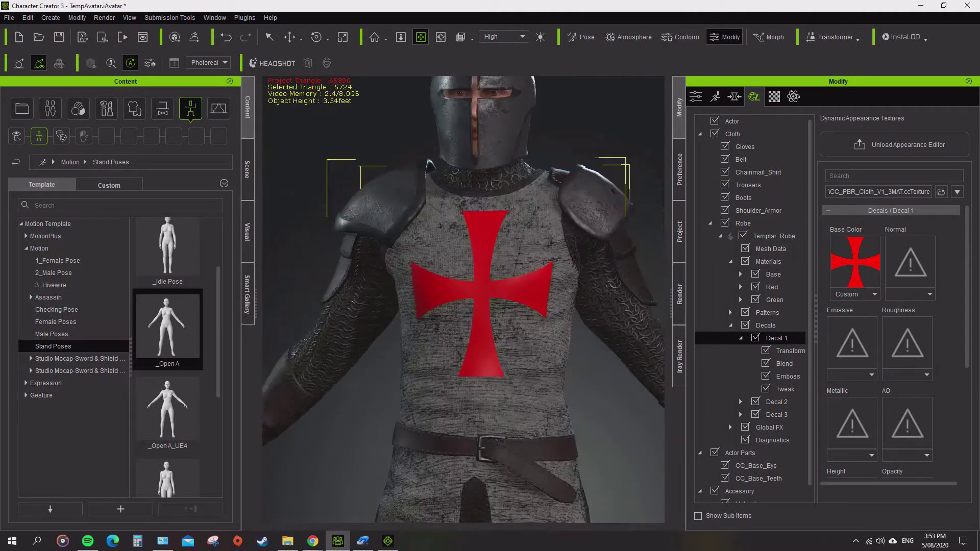
scroll(464, 299, "up", 5)
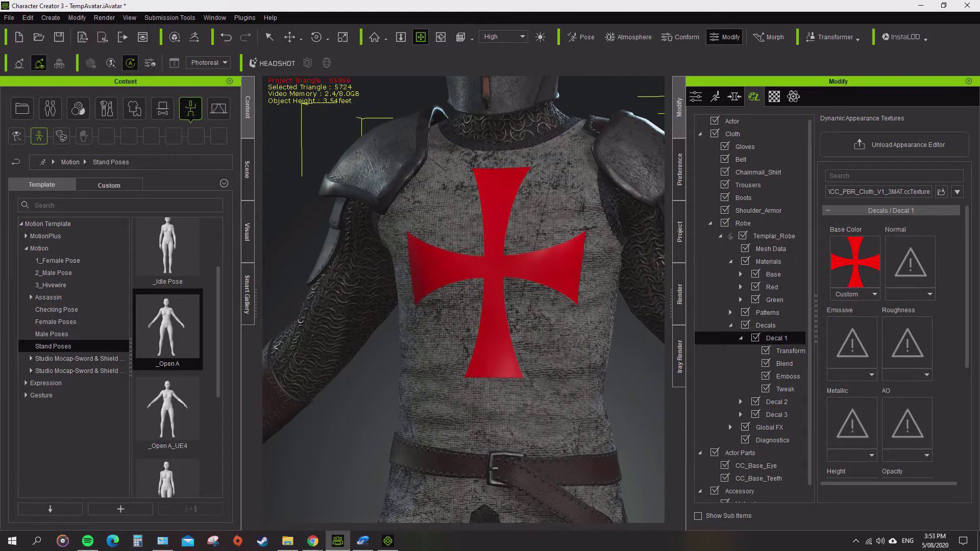
right_click_drag(463, 299, 440, 299)
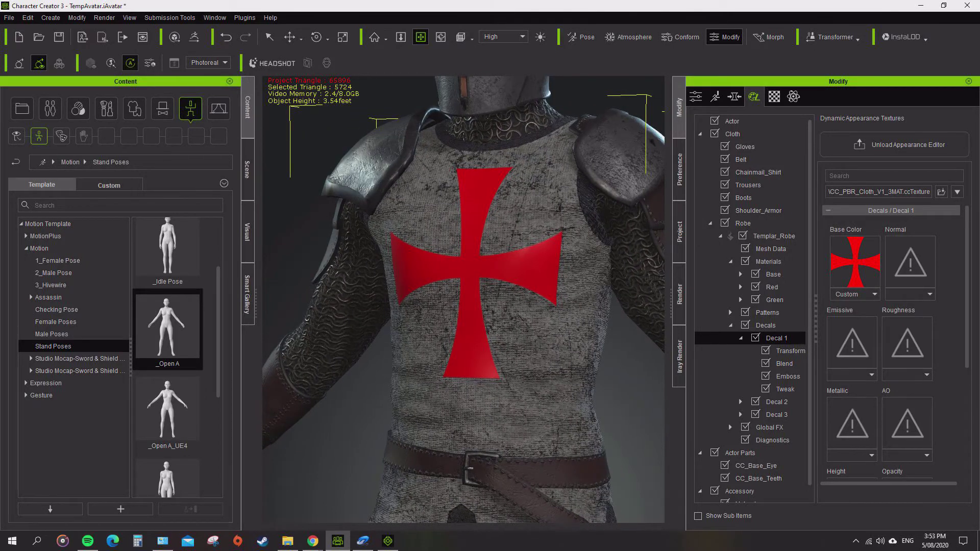
Load Cross 2 from the Alphas folder as both the normal map and the roughness map of Decal 1
left_click(856, 262)
left_click(517, 219)
left_click(648, 495)
left_click(911, 262)
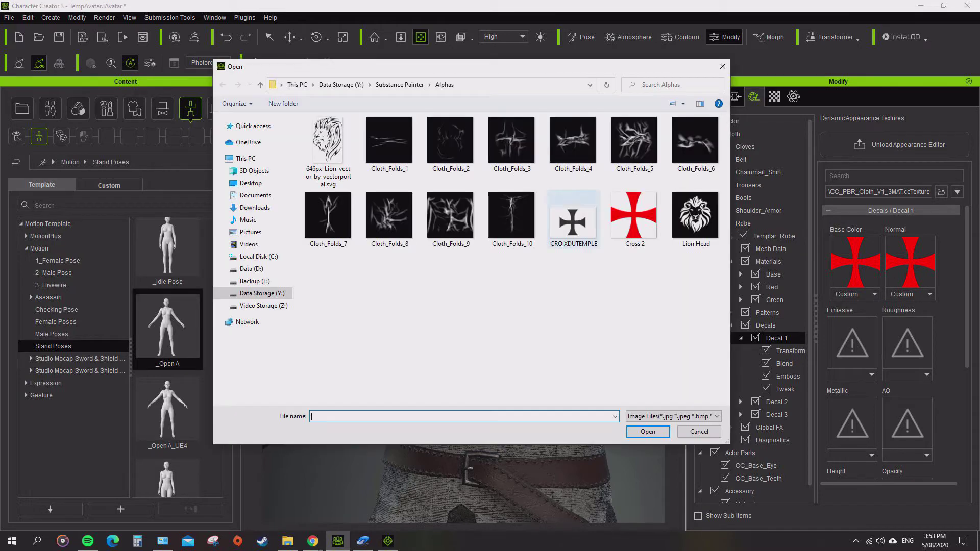
double_click(634, 219)
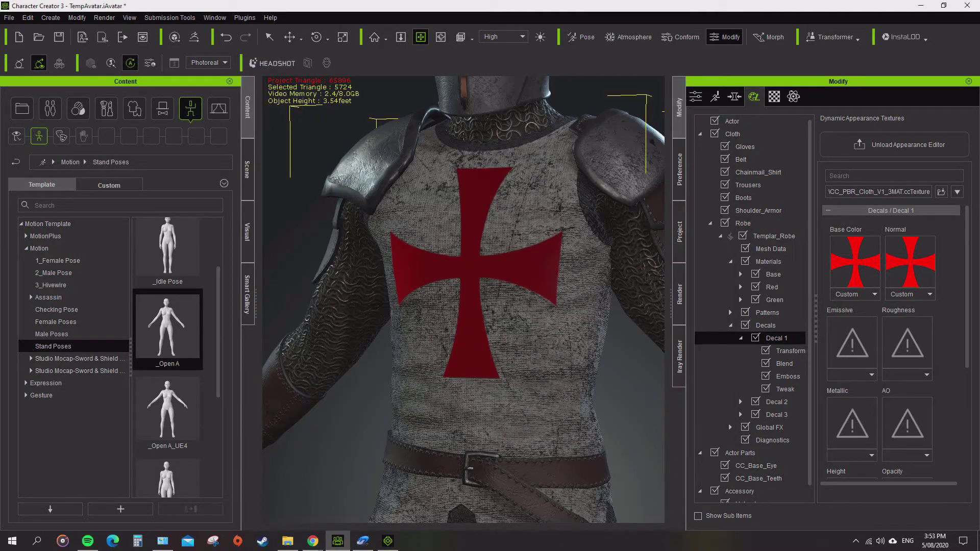
left_click(907, 342)
double_click(635, 219)
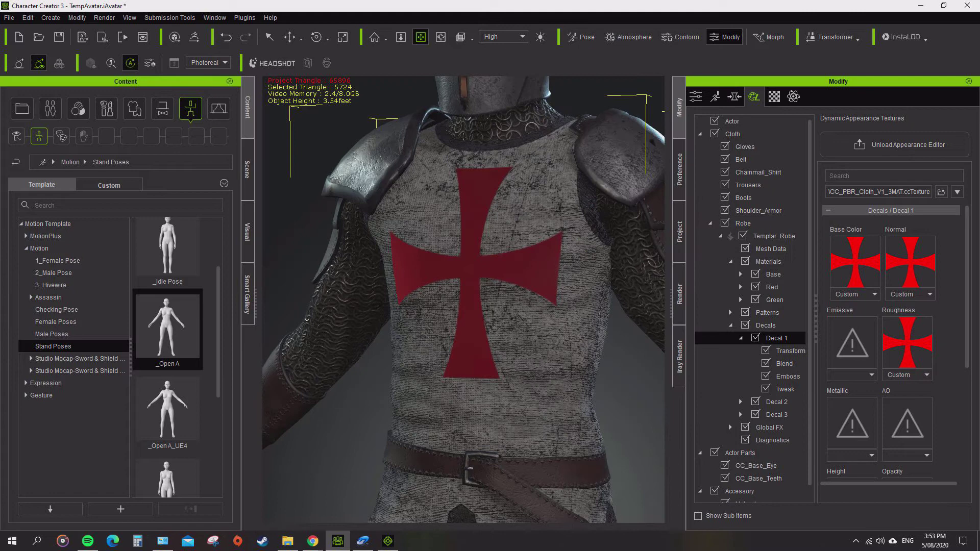
Lower Decal 1's color saturation to 0.15 and its color luminosity to 0.21 in the Tweak settings
key("Down")
key("Down")
key("Down")
key("Down")
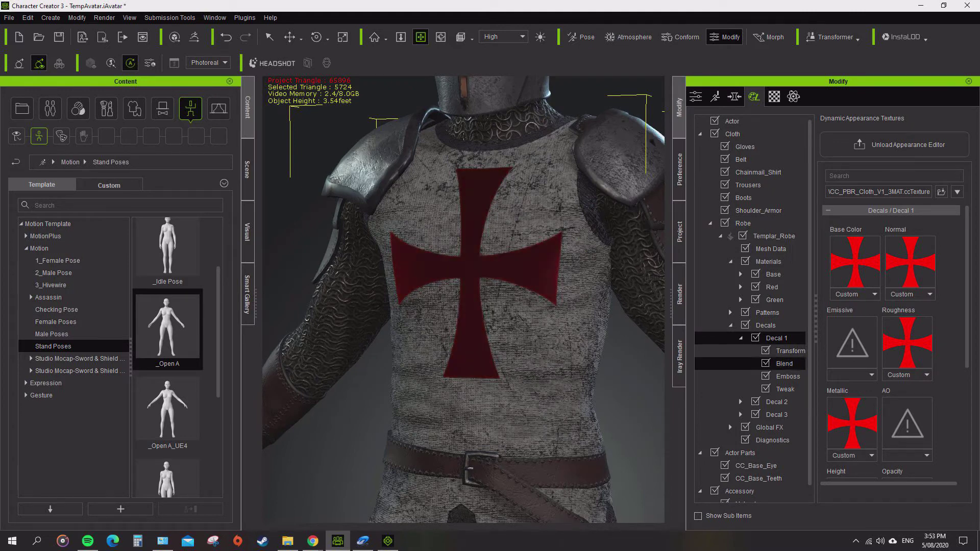
left_click(826, 224)
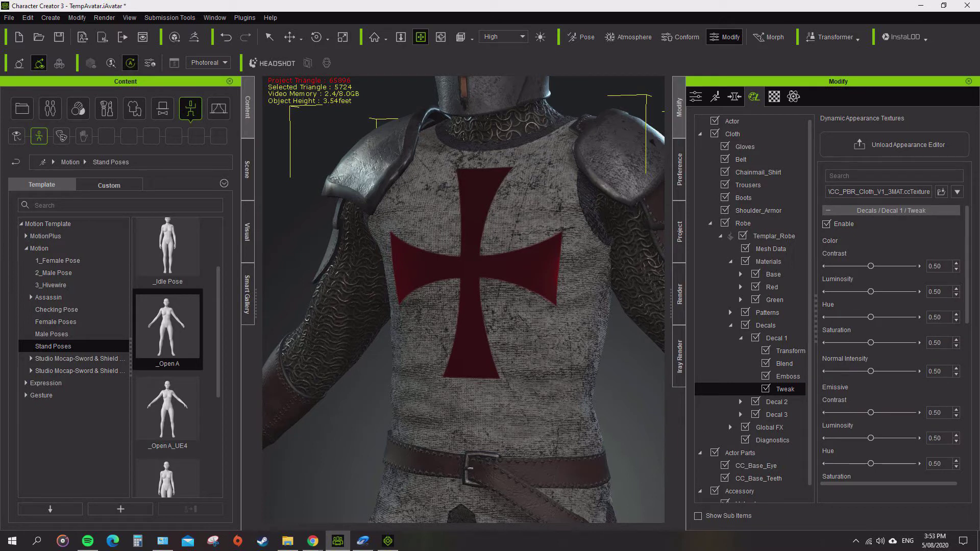
left_click_drag(871, 342, 840, 343)
left_click_drag(871, 292, 871, 292)
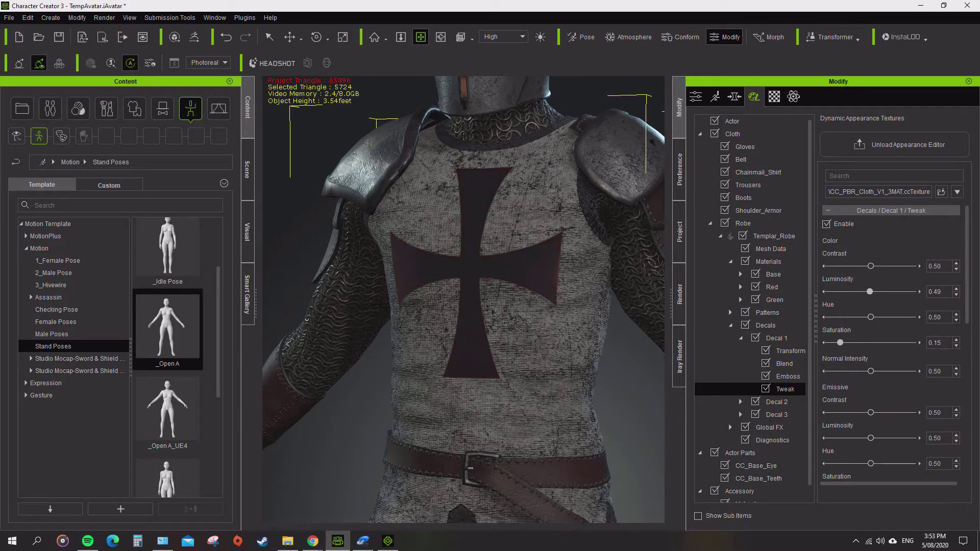
Set Decal 1's normal, roughness and metallic blend intensities to 0.00
left_click(790, 351)
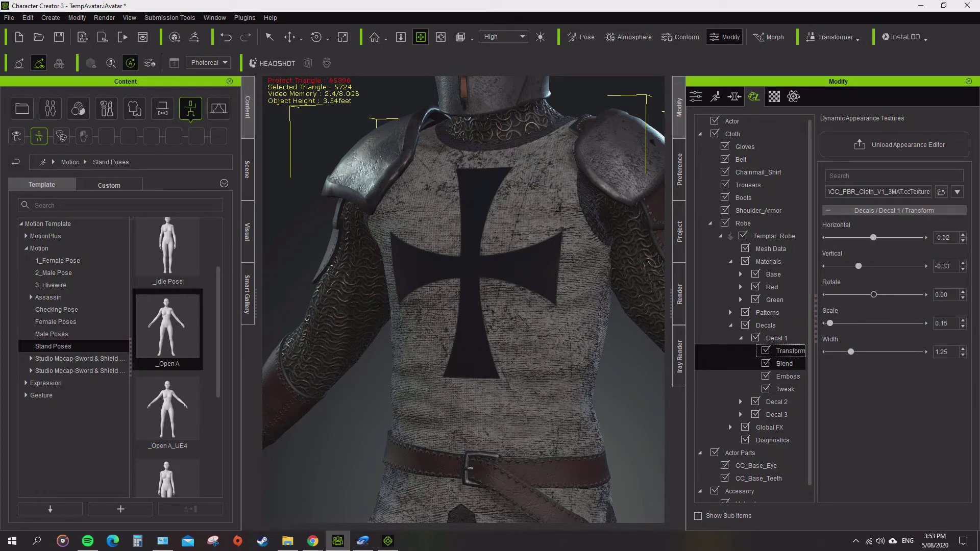
left_click(785, 363)
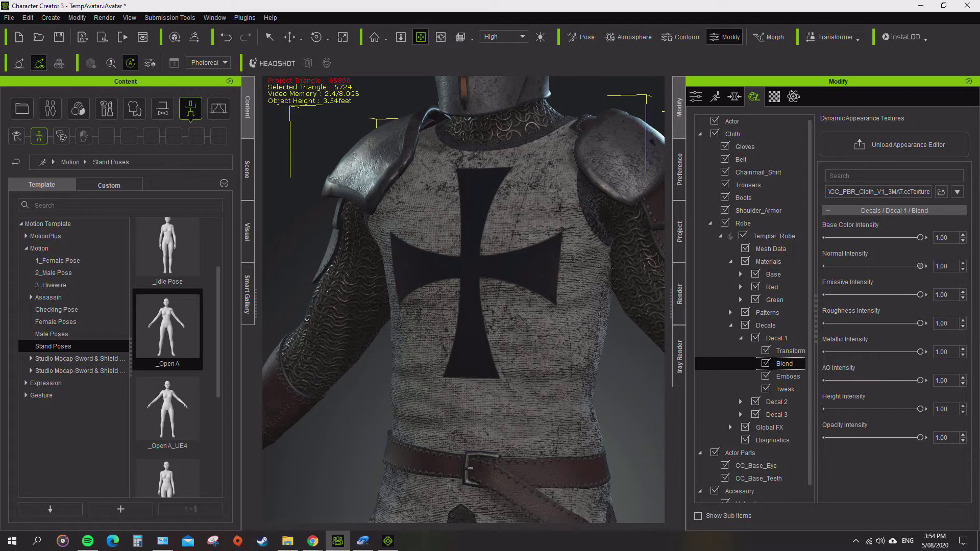
left_click_drag(920, 266, 827, 266)
left_click_drag(920, 323, 827, 323)
left_click_drag(920, 352, 827, 352)
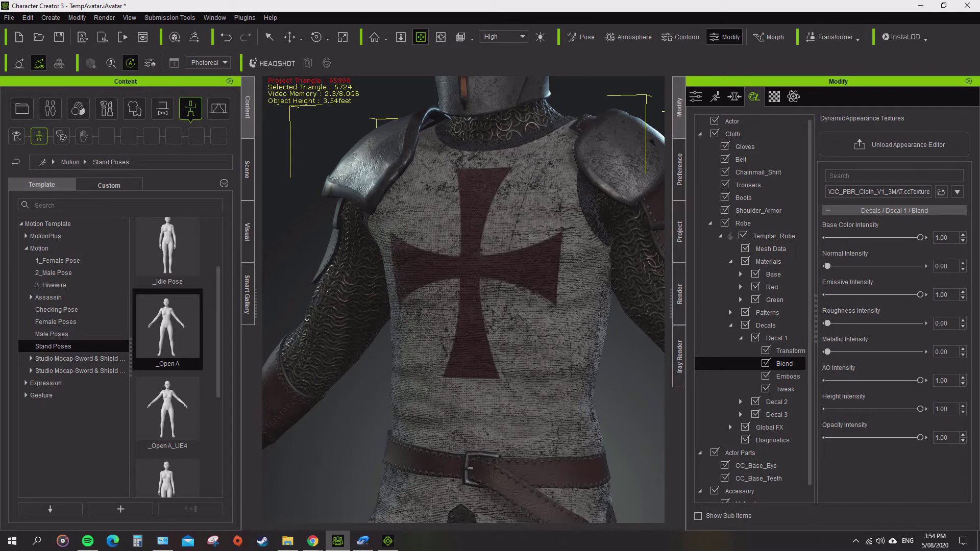
scroll(463, 299, "up", 3)
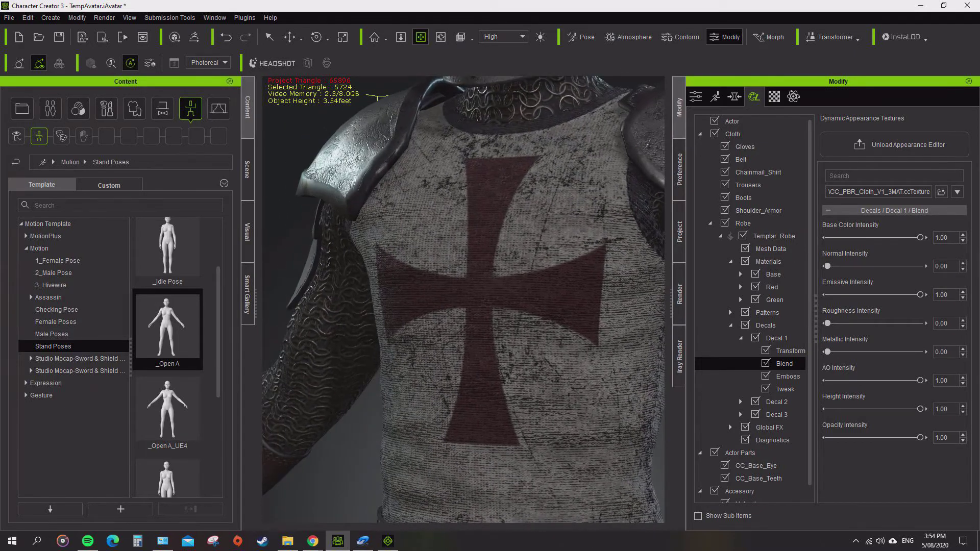
right_click_drag(463, 300, 270, 302)
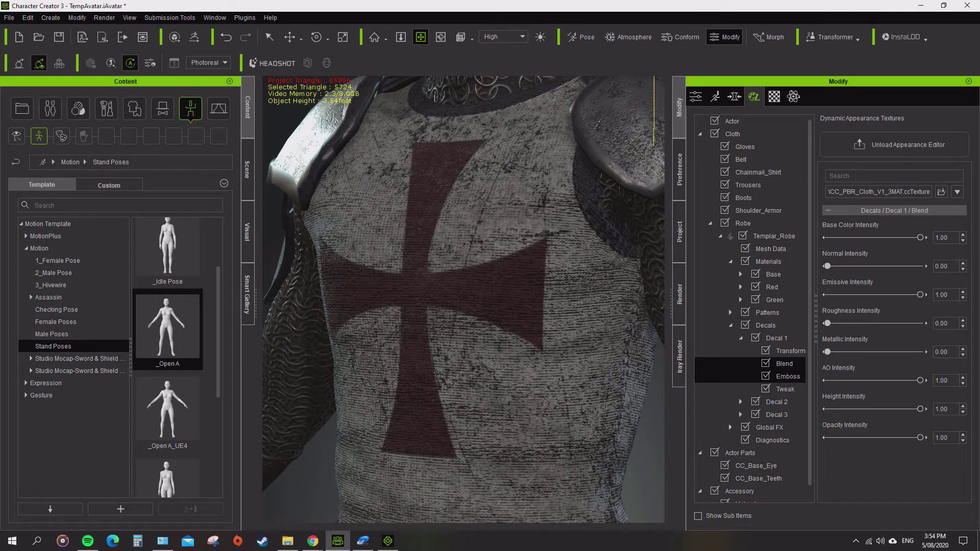
Darken the chest cross by setting Decal 1's color luminosity to 0.10 and saturation to 0.08
left_click(785, 389)
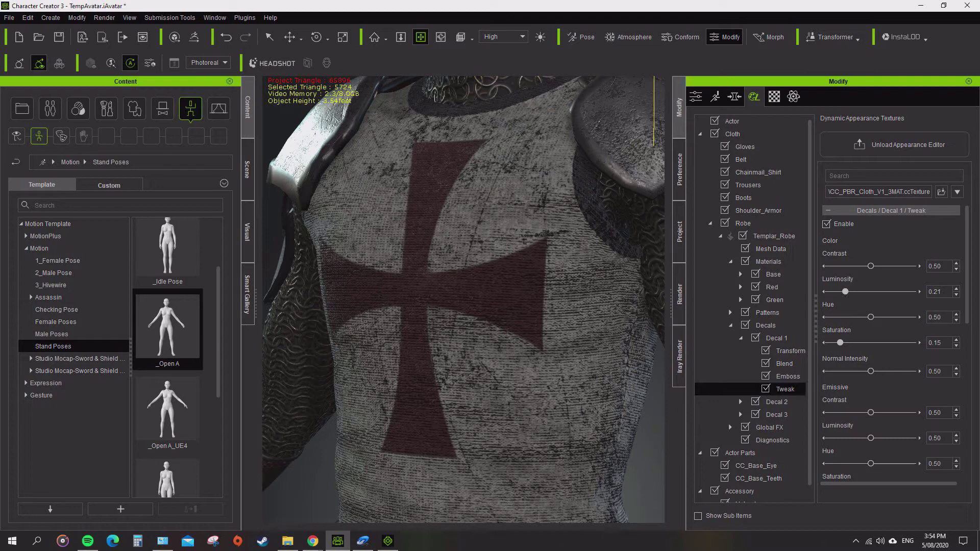
left_click_drag(846, 292, 839, 292)
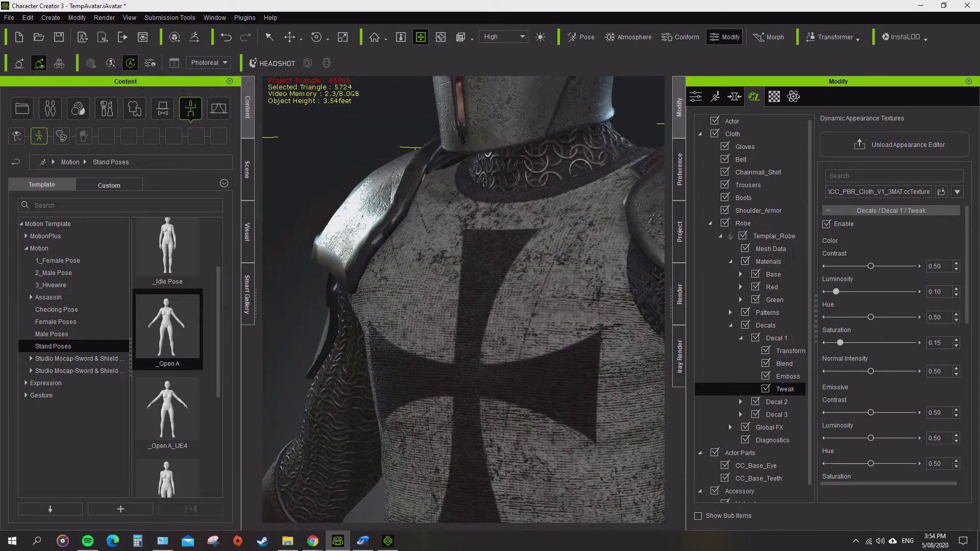
scroll(304, 294, "up", 3)
middle_click_drag(304, 294, 303, 357)
scroll(303, 357, "down", 2)
scroll(464, 299, "down", 2)
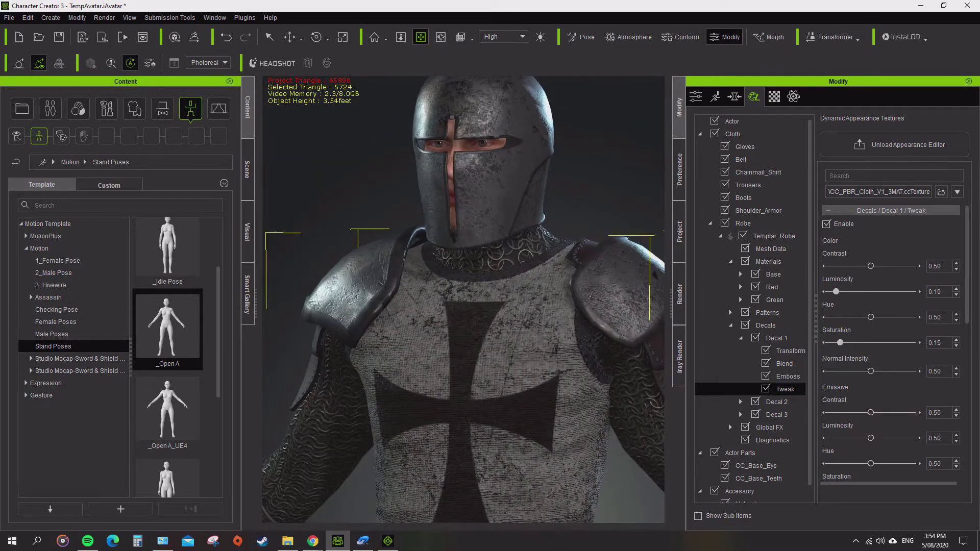
scroll(464, 299, "up", 3)
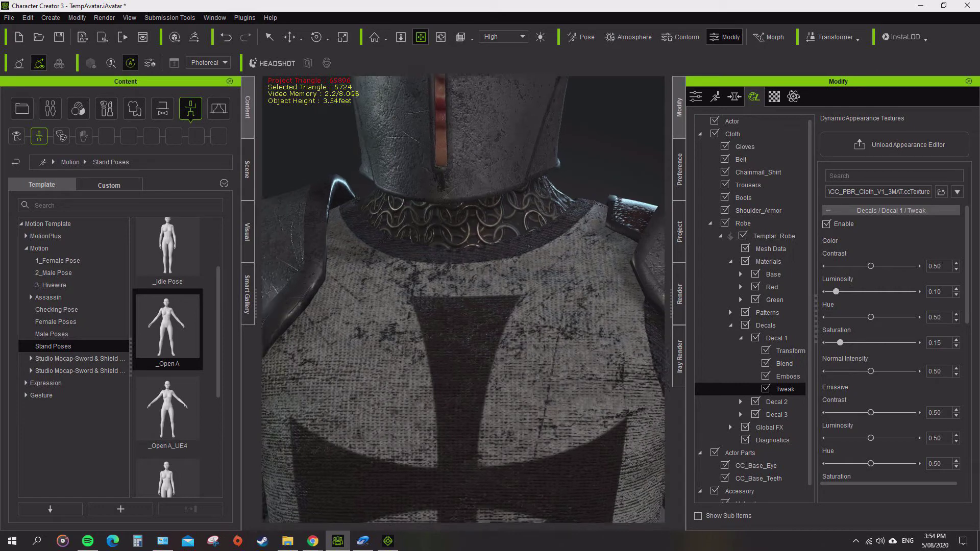
scroll(463, 299, "up", 3)
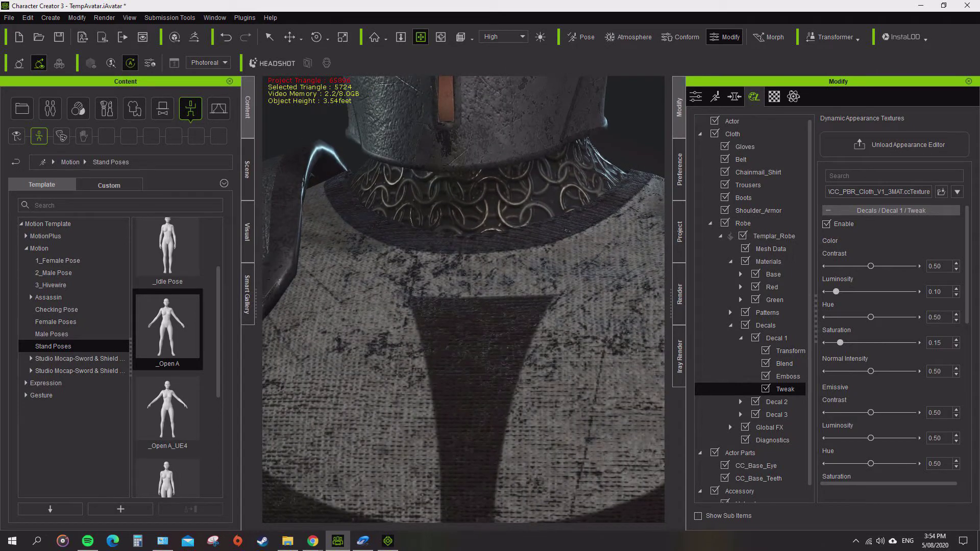
left_click_drag(840, 343, 835, 343)
key("f")
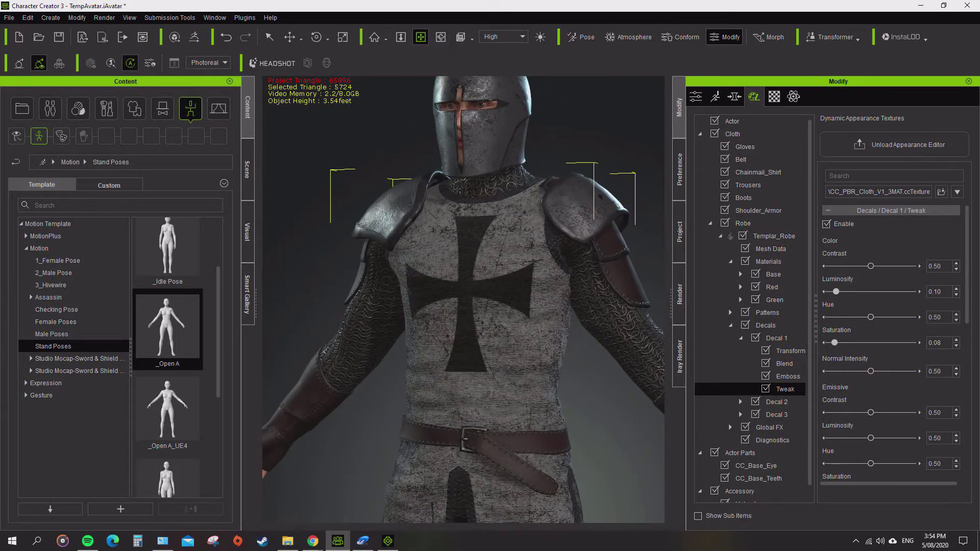
Raise Decal 1's color luminosity to 0.14 and check the cross from close up and at full-body distance
scroll(463, 299, "up", 5)
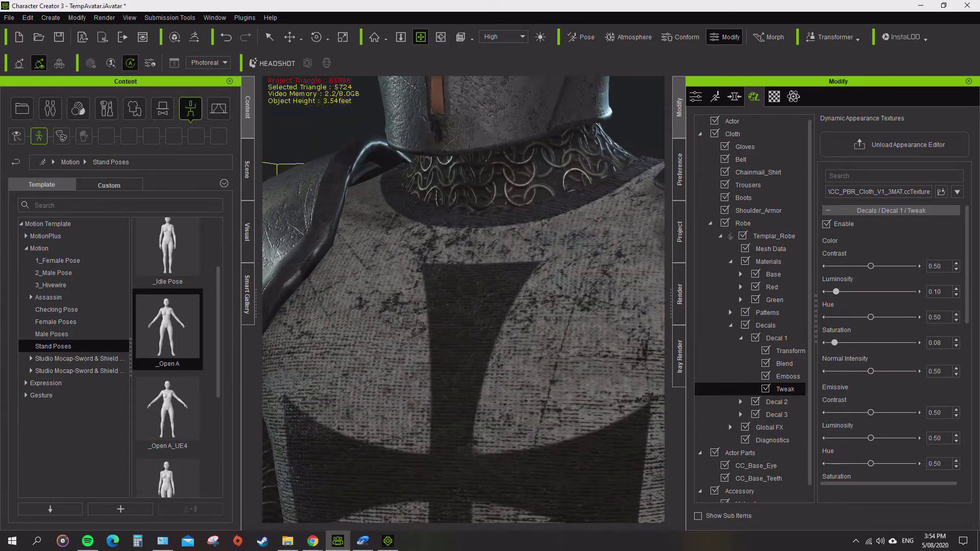
middle_click_drag(463, 299, 467, 234)
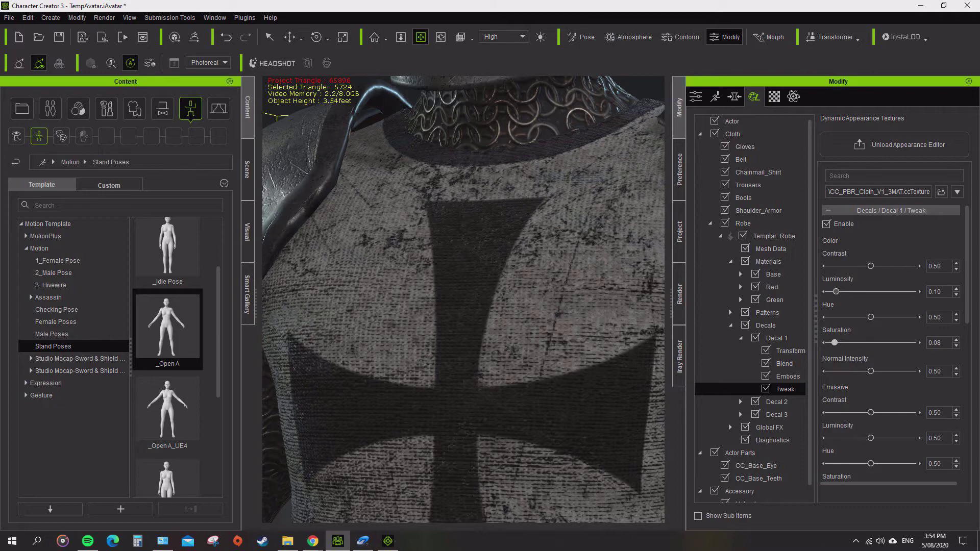
left_click(956, 289)
left_click(956, 289)
scroll(463, 300, "down", 5)
scroll(464, 299, "down", 6)
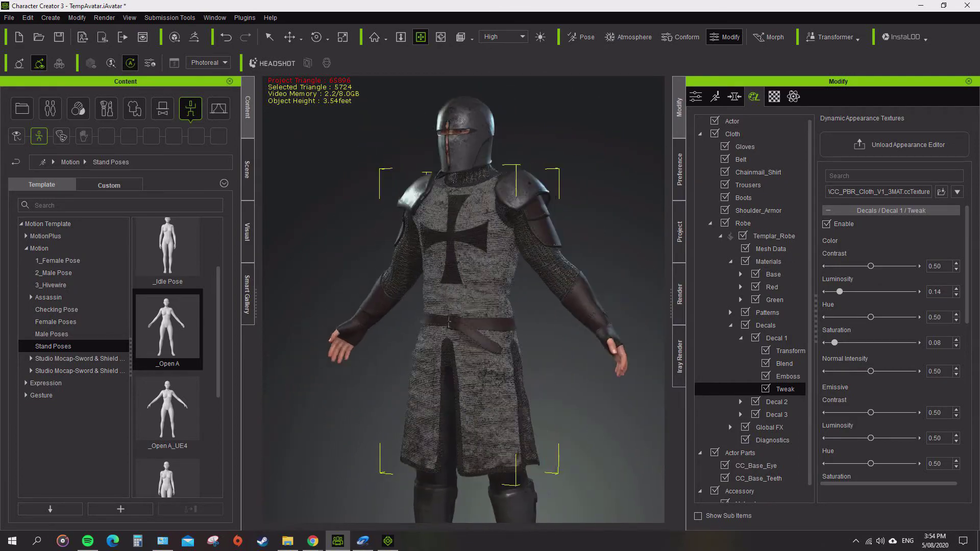
scroll(463, 299, "up", 5)
scroll(463, 299, "down", 5)
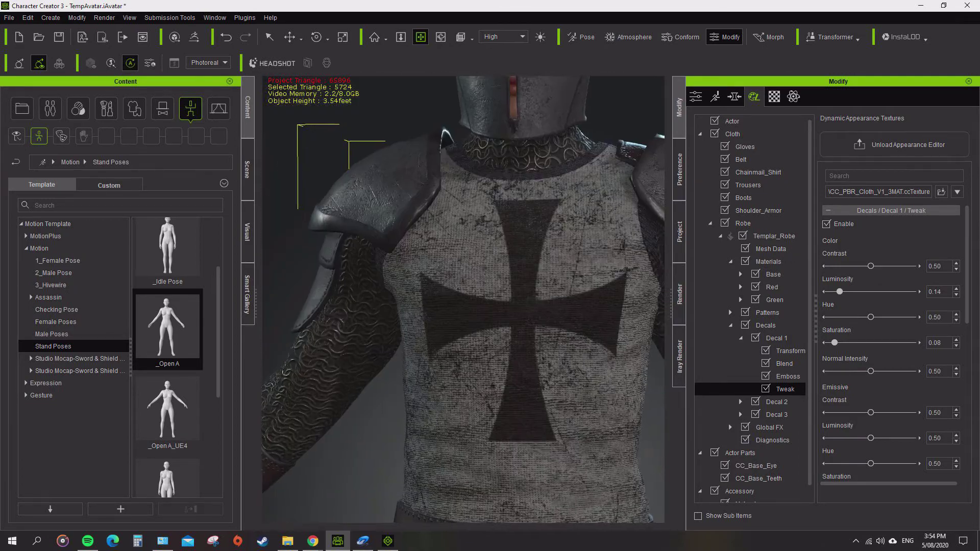
scroll(463, 299, "up", 2)
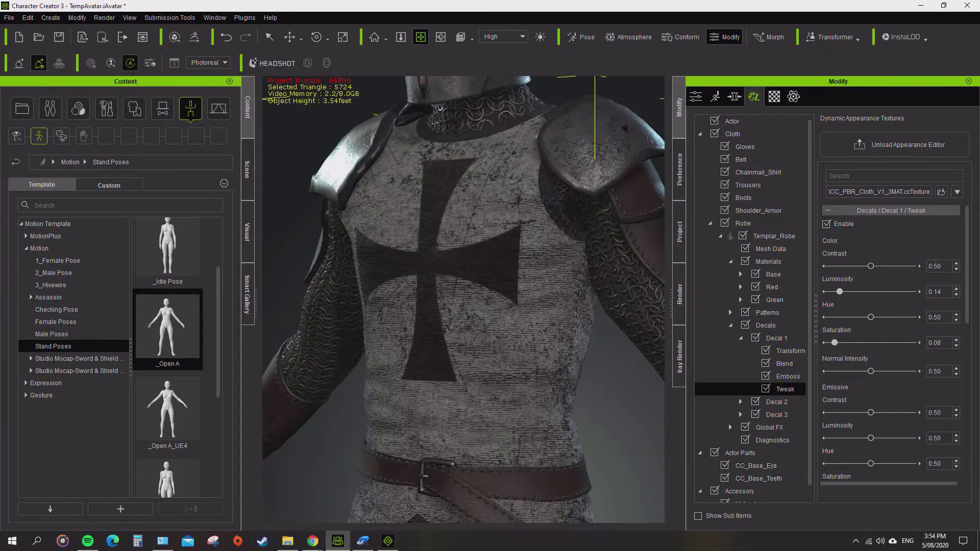
Remove the cross from the chest by setting Decal 1's type to None
left_click(788, 376)
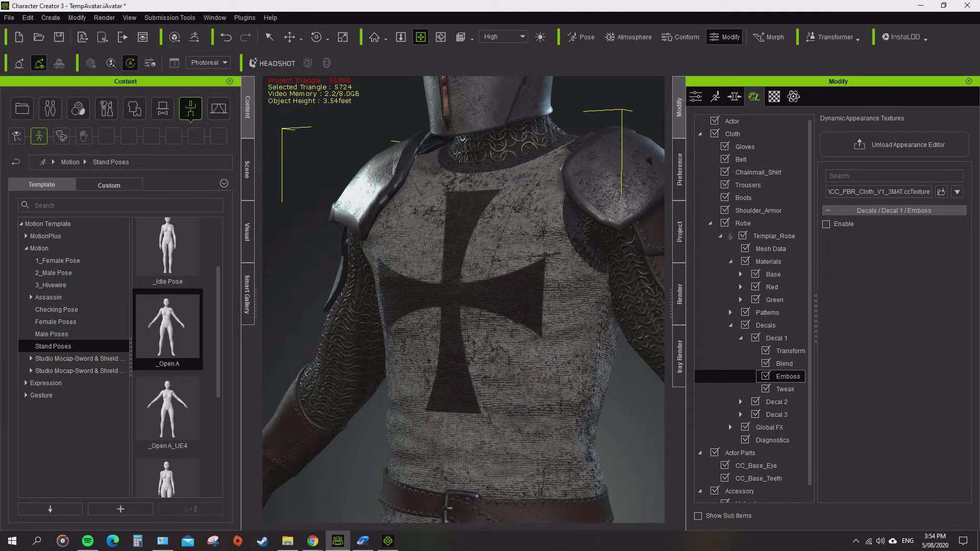
key("Up")
key("Up")
key("Up")
key("Left")
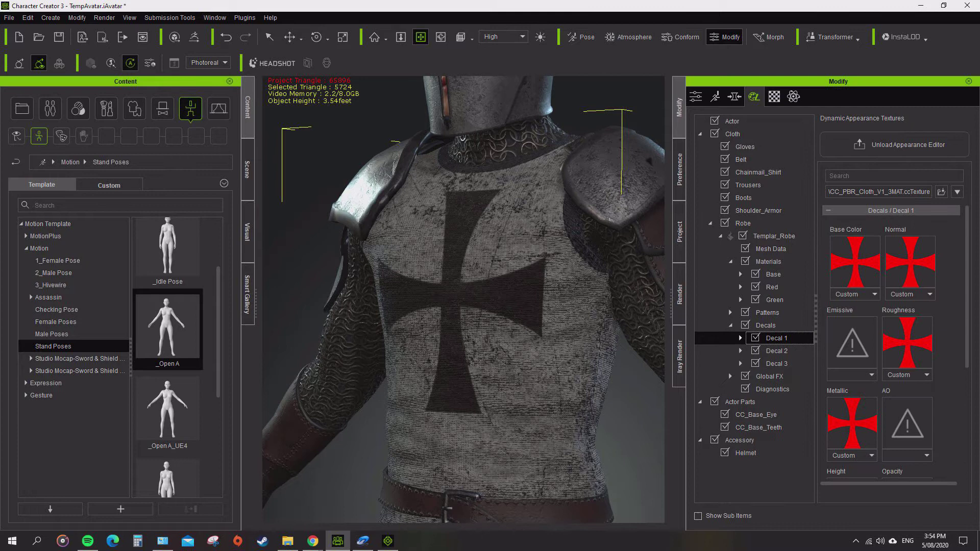
scroll(893, 332, "down", 4)
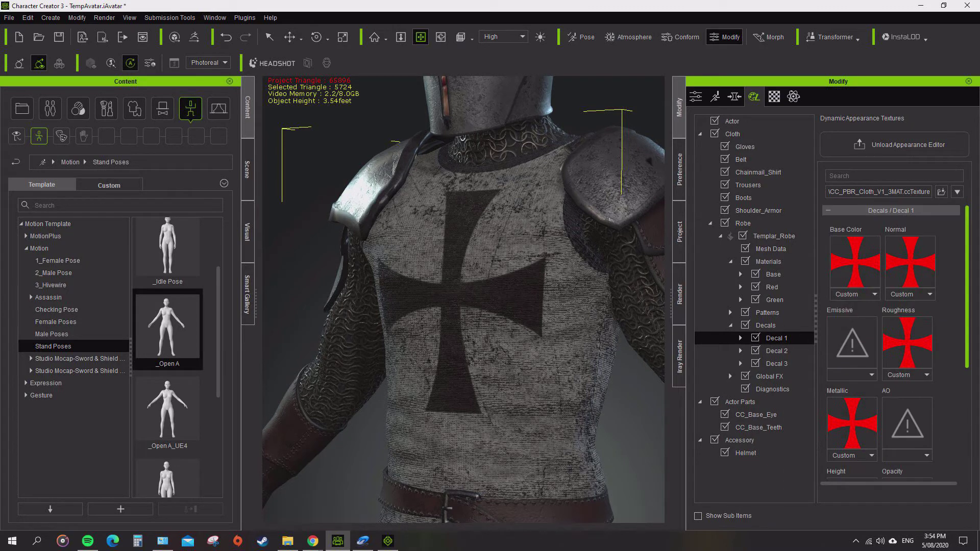
left_click(891, 468)
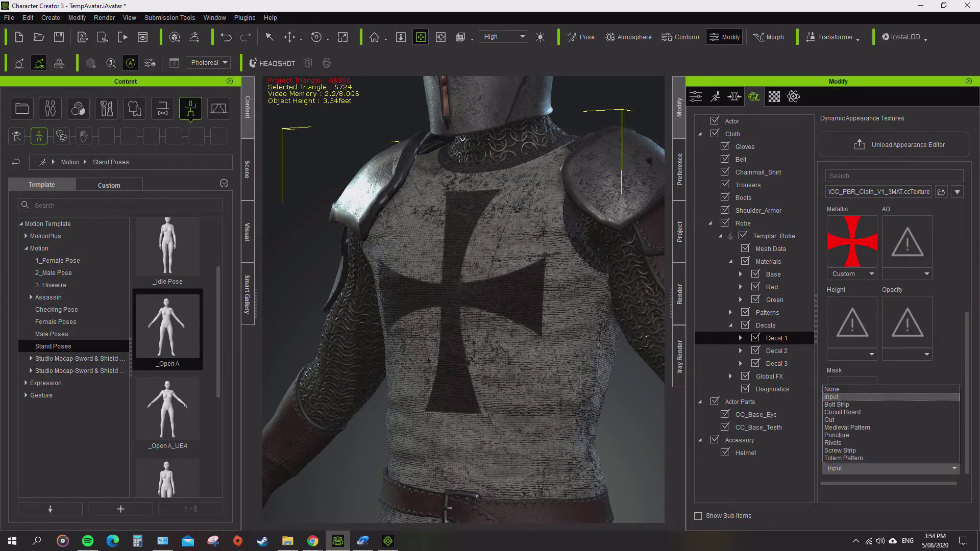
left_click(868, 397)
Set Decal 2's type to Input and load Cross 2 from the Alphas folder as its base color image
left_click(776, 351)
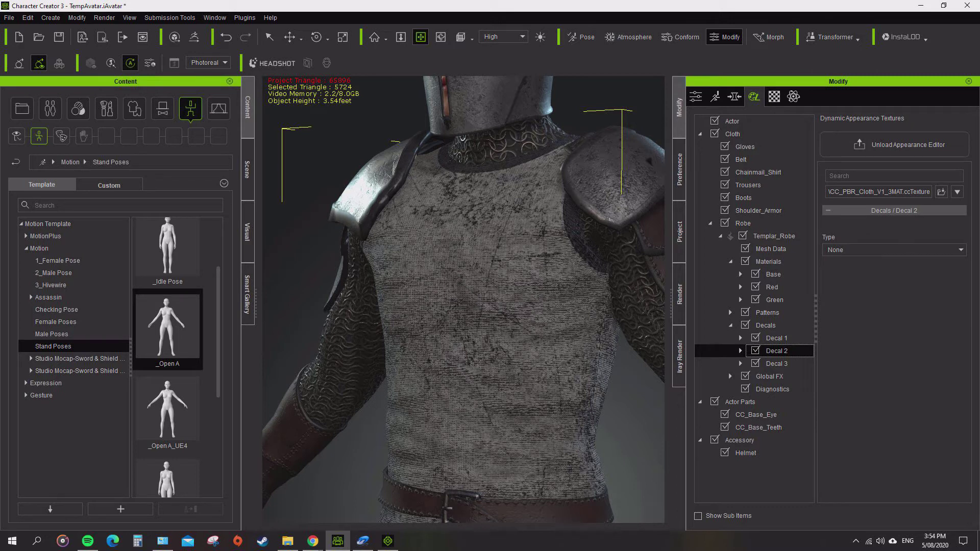
left_click(893, 250)
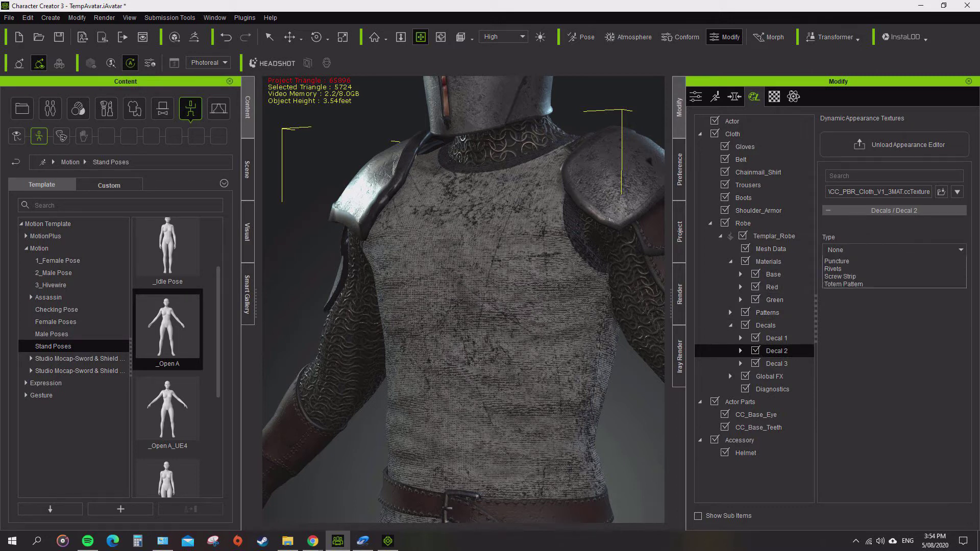
left_click(832, 268)
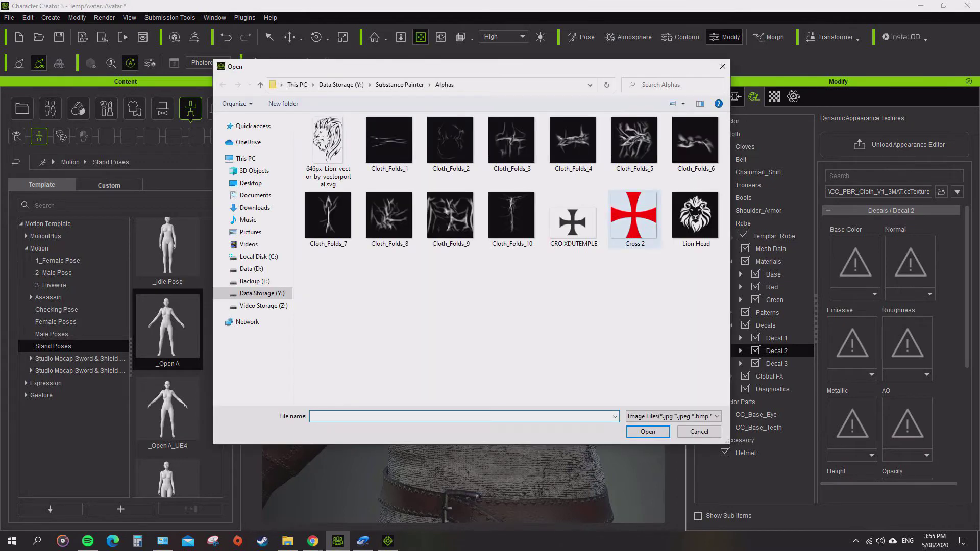
double_click(508, 287)
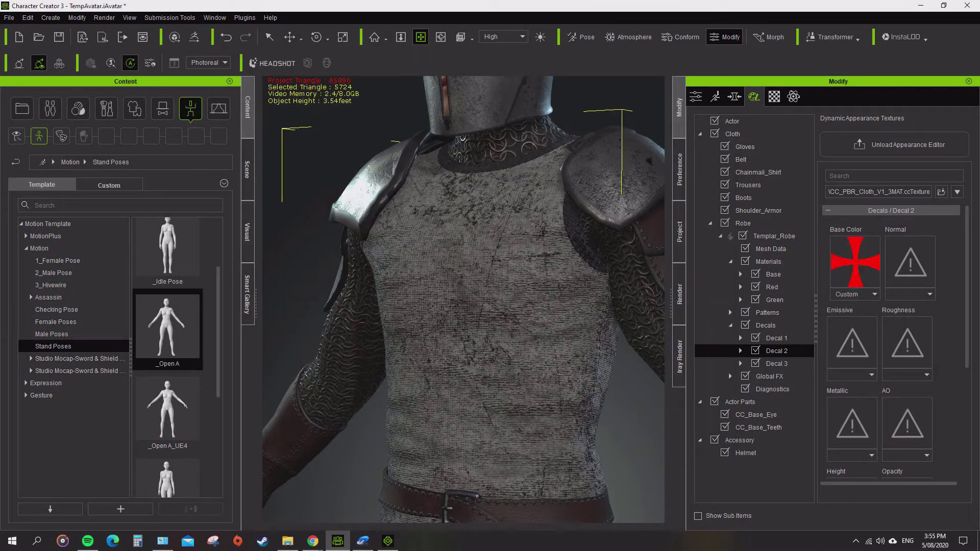
key("Escape")
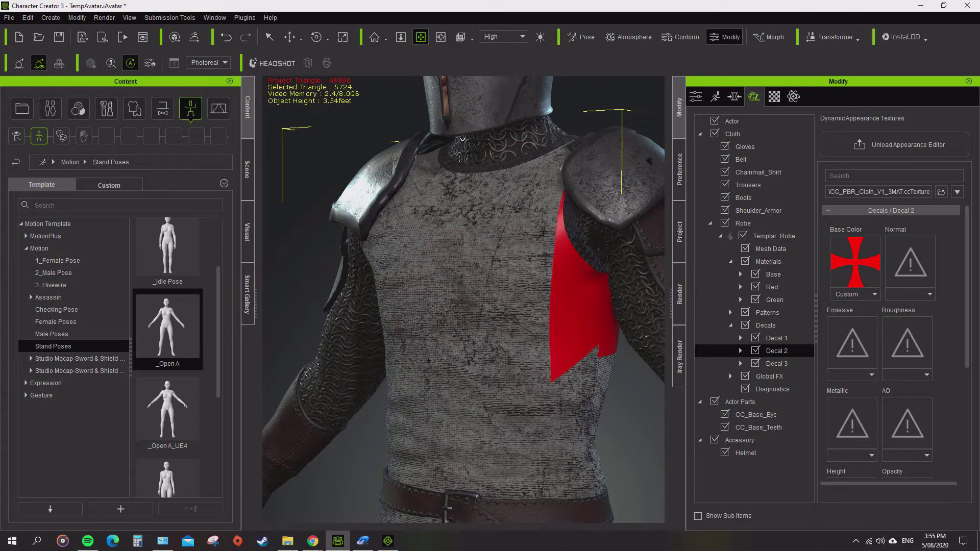
Set Decal 2's horizontal position to -0.07 in its Transform settings
key("Right")
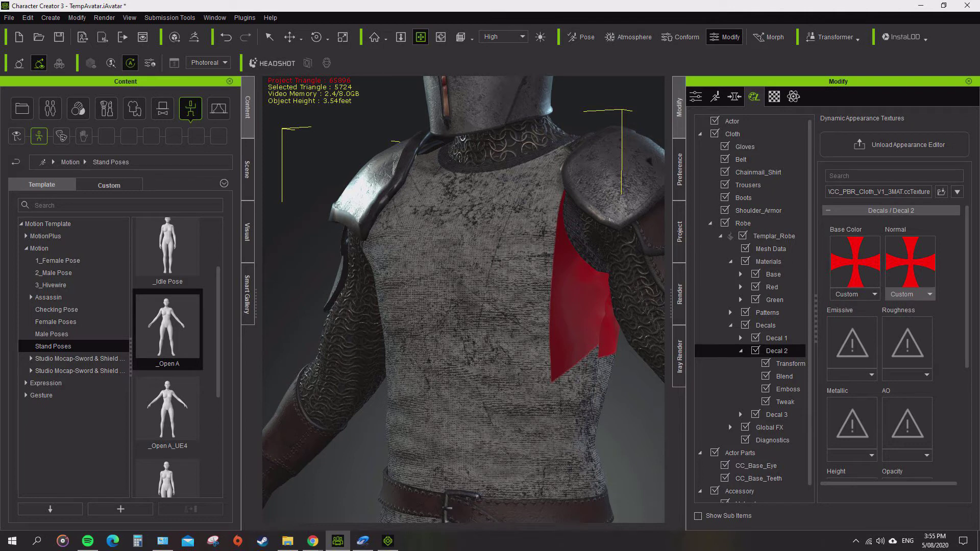
key("Down")
key("Tab")
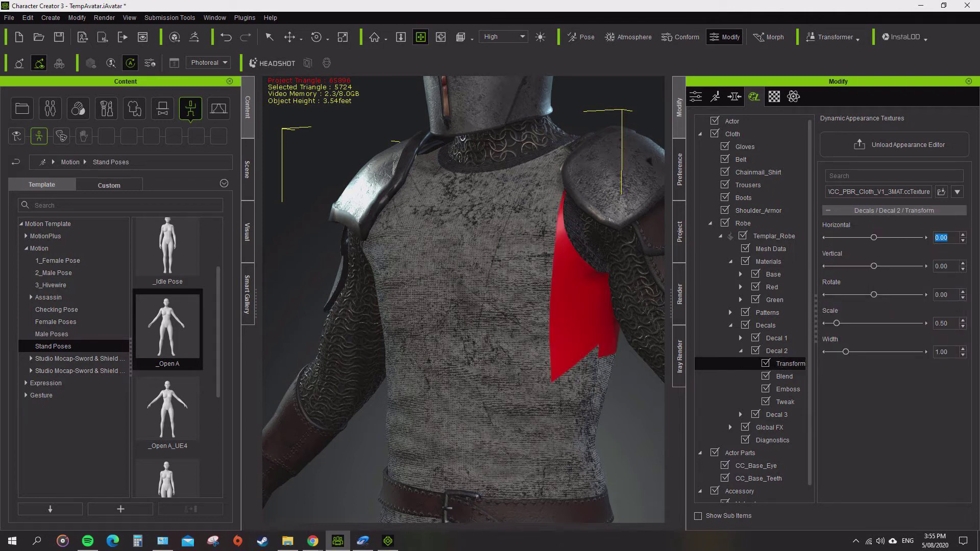
key("Down")
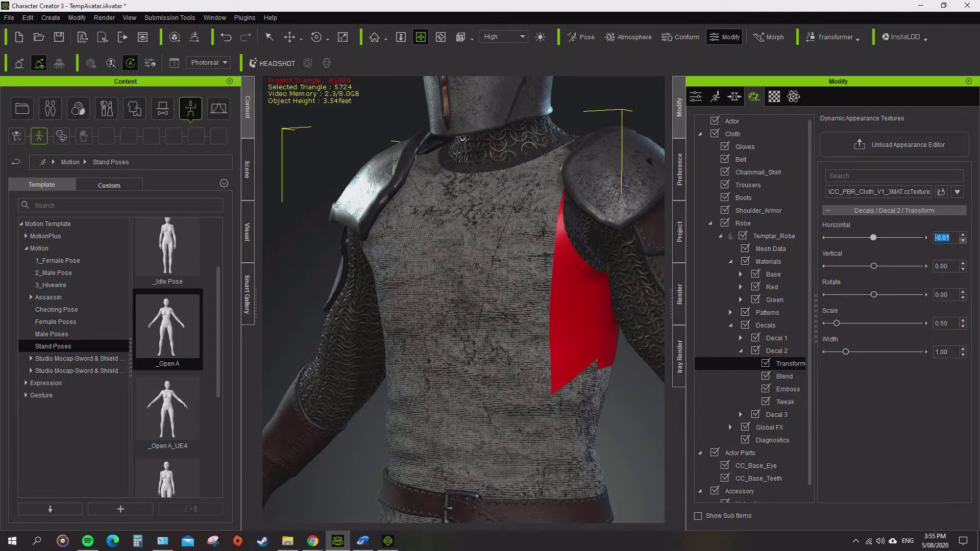
key("Down")
key("Down")
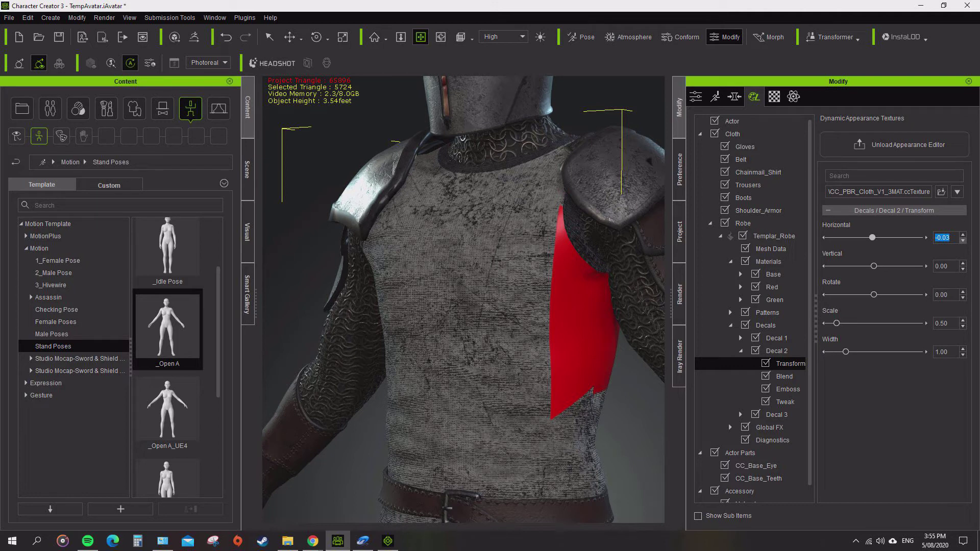
key("Down")
key("Down")
key("Down")
key("Down")
key("Tab")
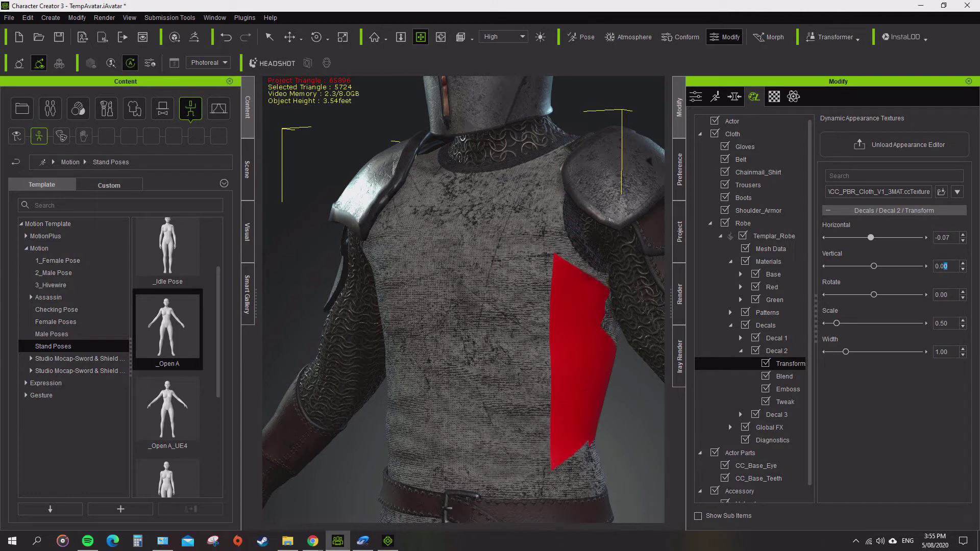
Set Decal 2's vertical position to -0.33 and its scale to 0.15
type("-0.33")
key("Tab")
key("Tab")
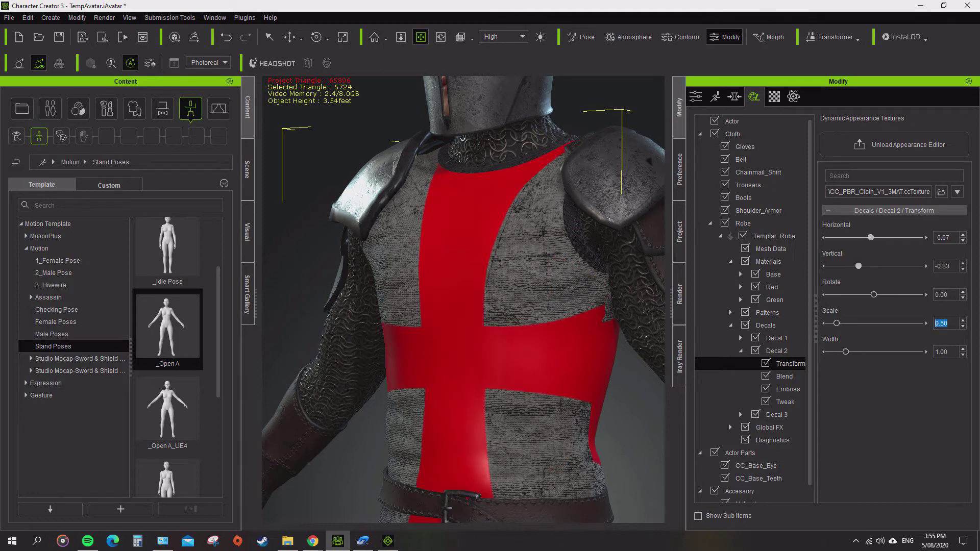
type("0.15")
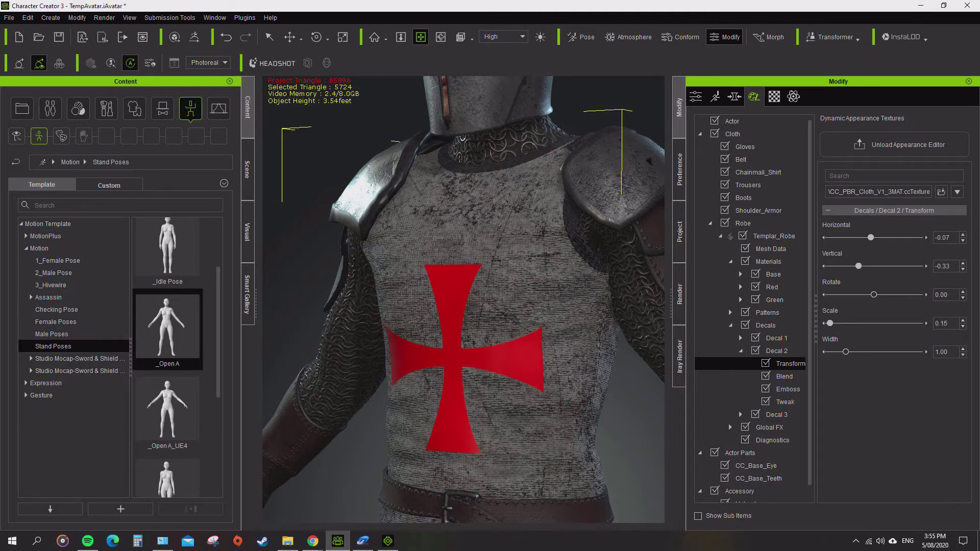
Set Decal 2's width to 1.25 in its Transform settings
key("Tab")
type("1.25")
key("Return")
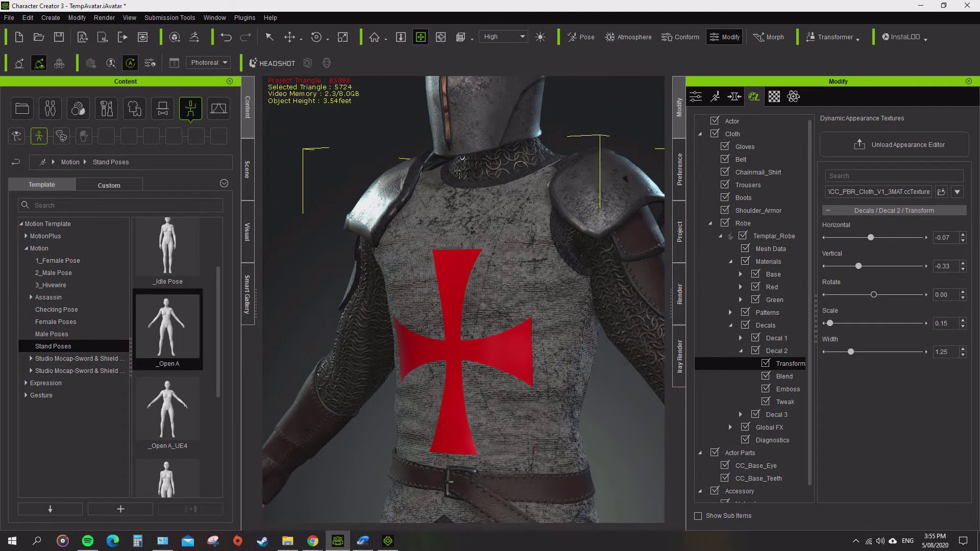
Adjust the cross's placement on the chest by setting Decal 2's horizontal position to -0.02
left_click(963, 235)
left_click(963, 234)
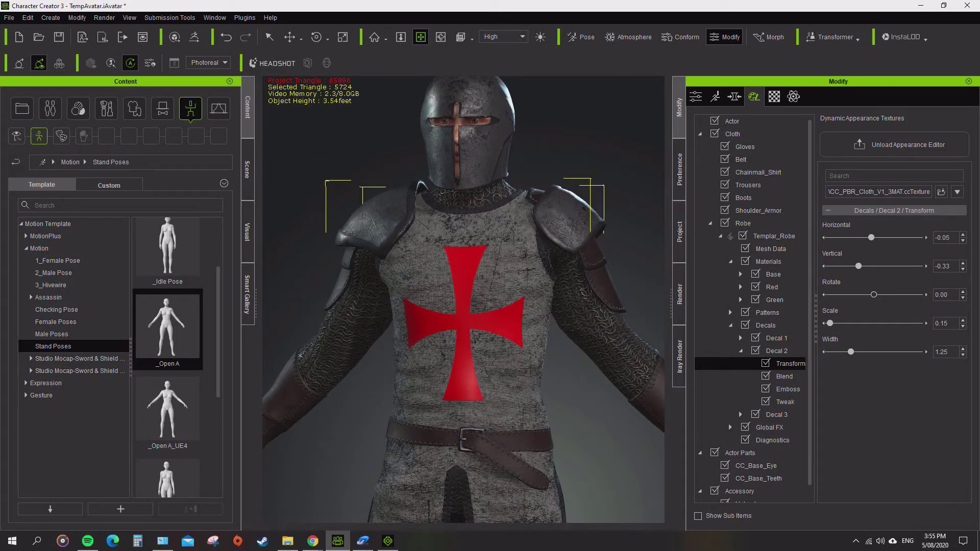
key("Up")
key("Up")
key("Up")
key("Up")
key("Up")
key("Up")
key("Up")
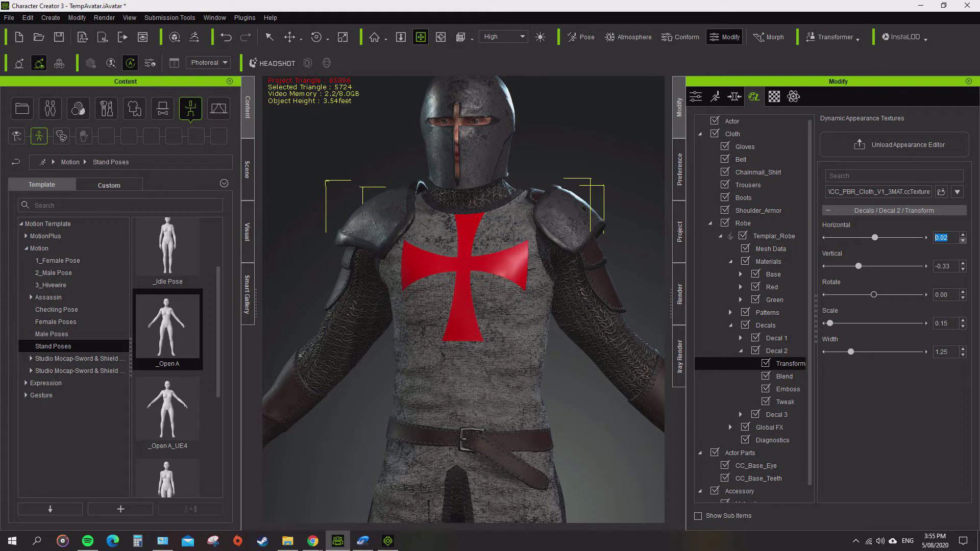
key("Down")
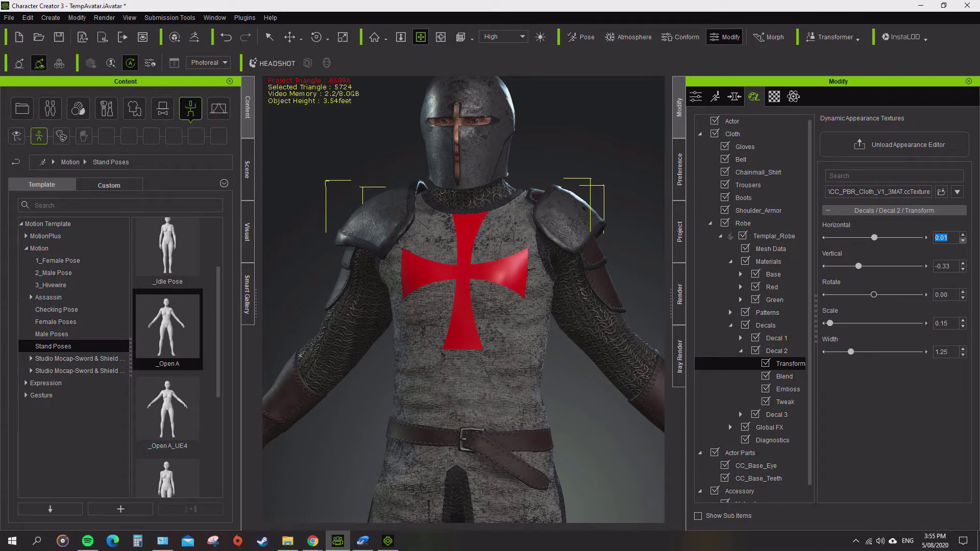
key("Down")
key("Down")
key("Down")
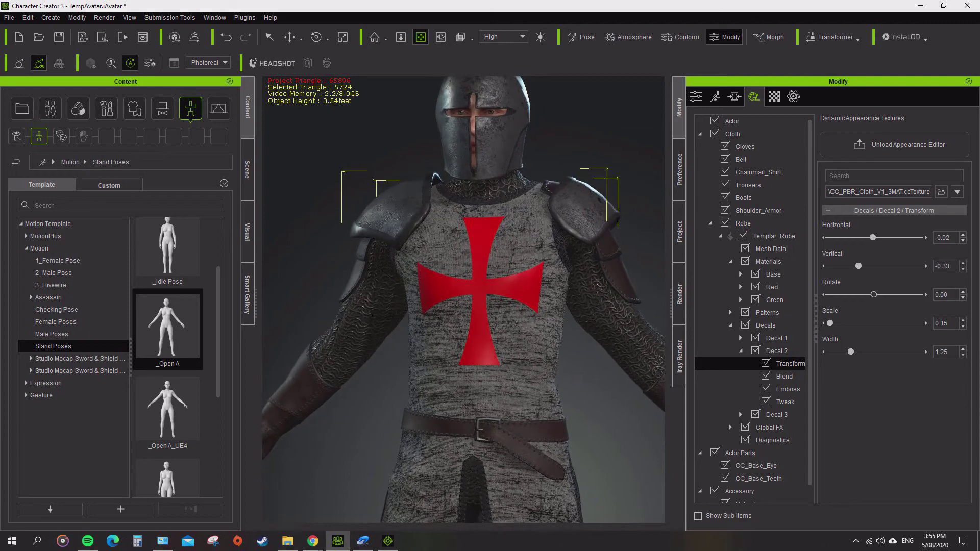
Remove the red cross from the robe by setting Decal 2's type to None
left_click(777, 351)
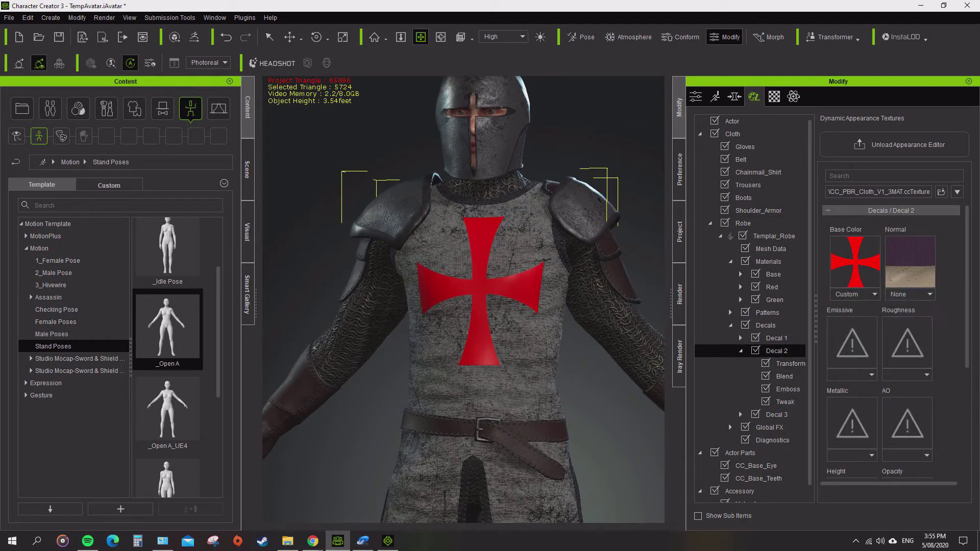
scroll(894, 337, "down", 5)
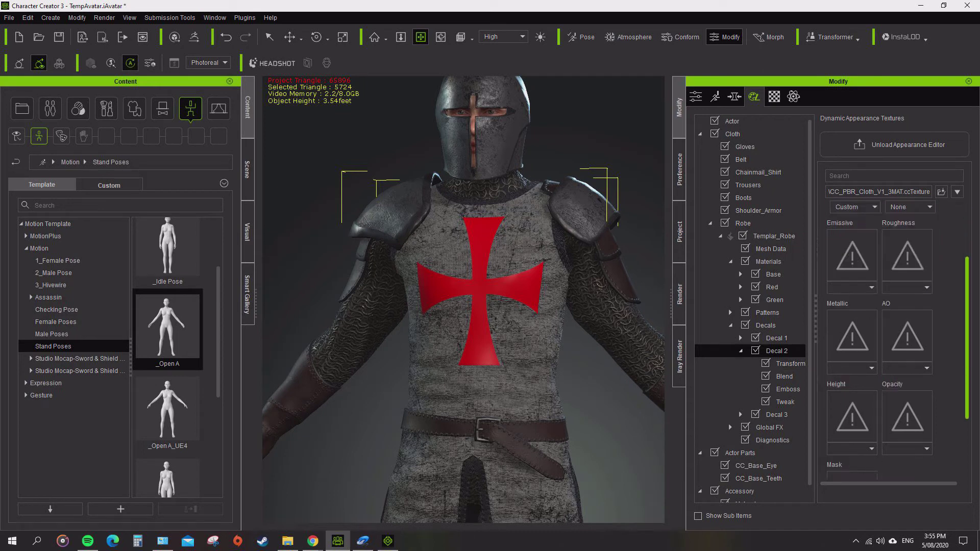
left_click(891, 468)
left_click(832, 389)
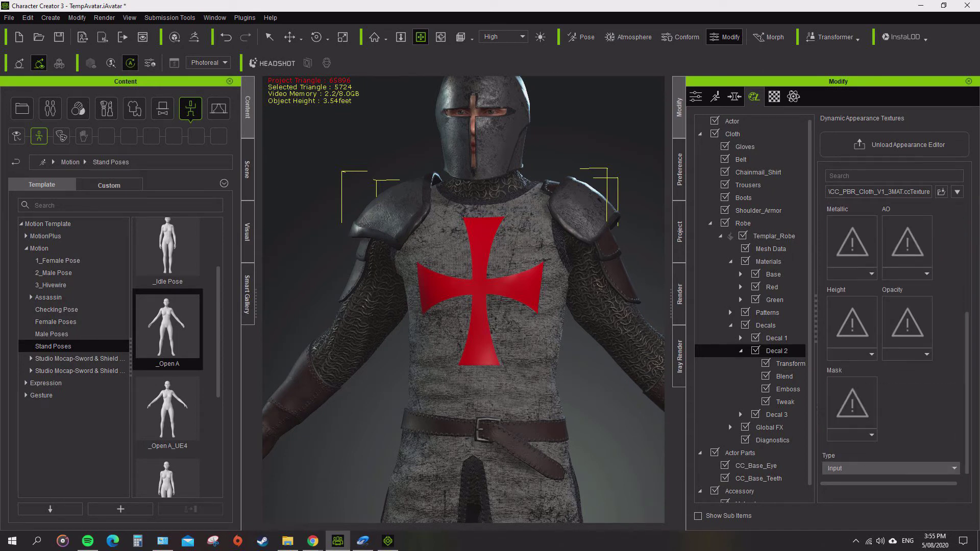
Set Decal 1's type to Input to bring back its dark cross, and collapse Decal 2's subsettings
left_click(777, 338)
left_click(894, 250)
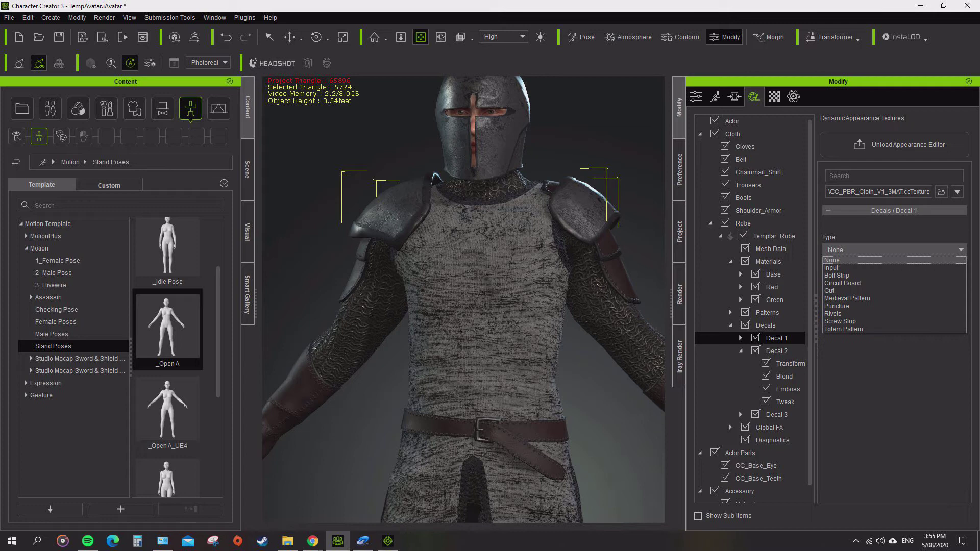
key("Escape")
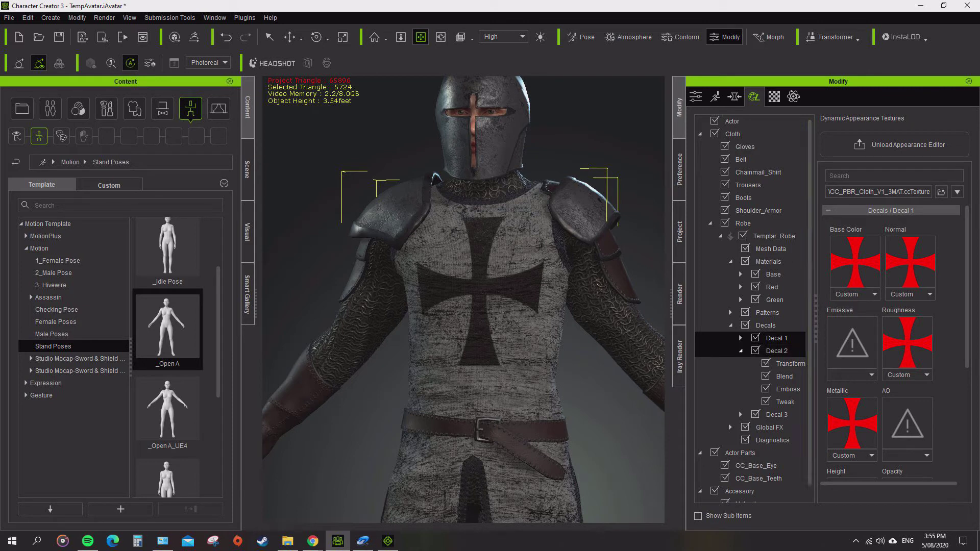
left_click(741, 351)
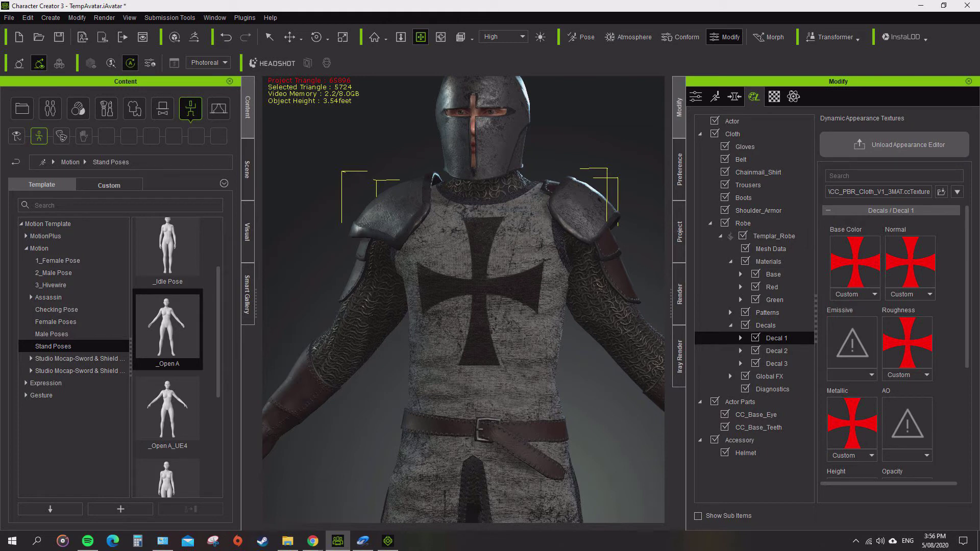
Unload the Appearance Editor and inspect the full robe with its dark chest cross
left_click(909, 145)
key("f")
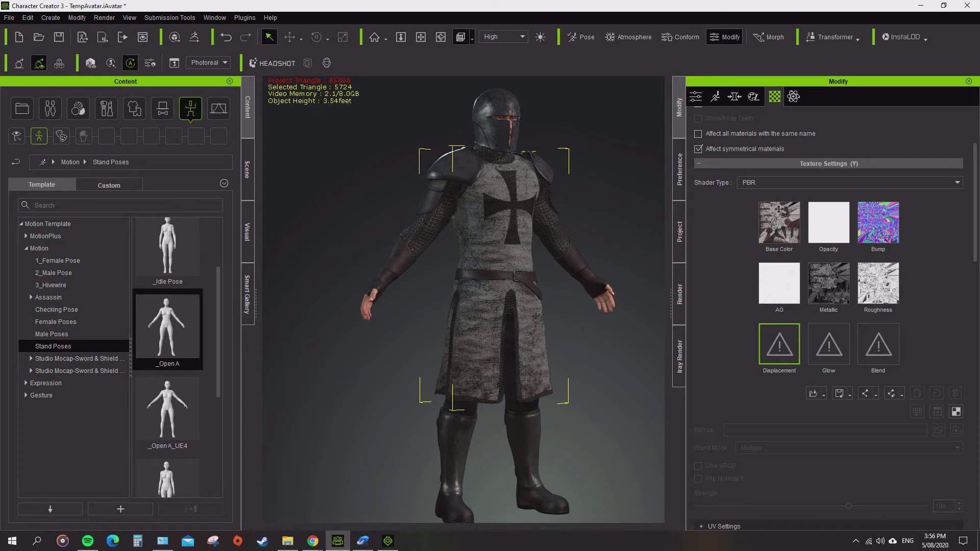
left_click(421, 37)
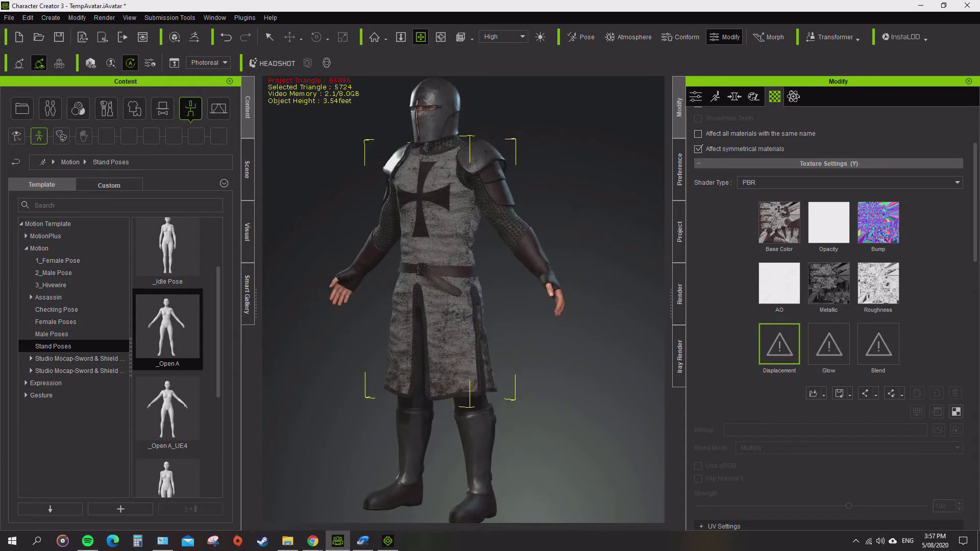
Select the Robe in the Appearance Editor's item tree and activate the editor for it again
left_click(754, 97)
left_click(759, 211)
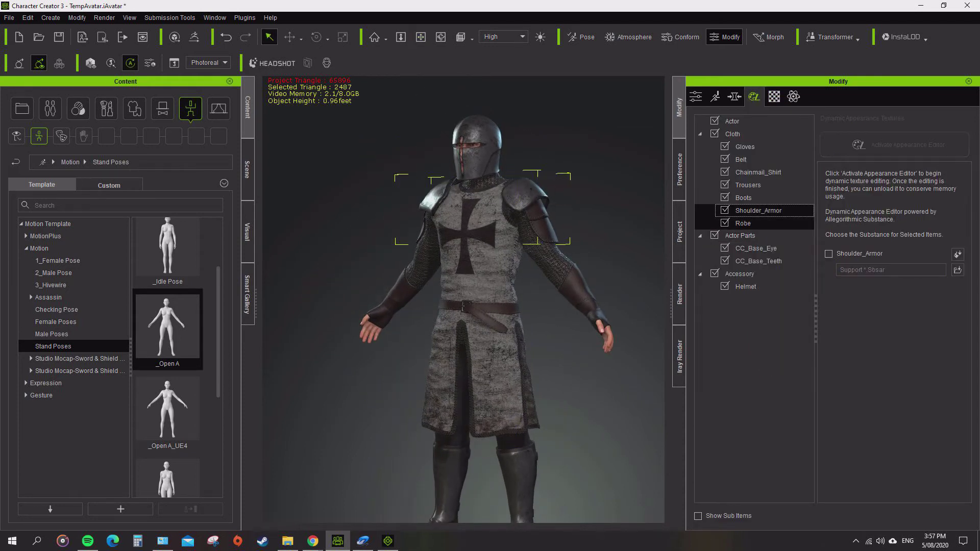
left_click(743, 224)
left_click(894, 144)
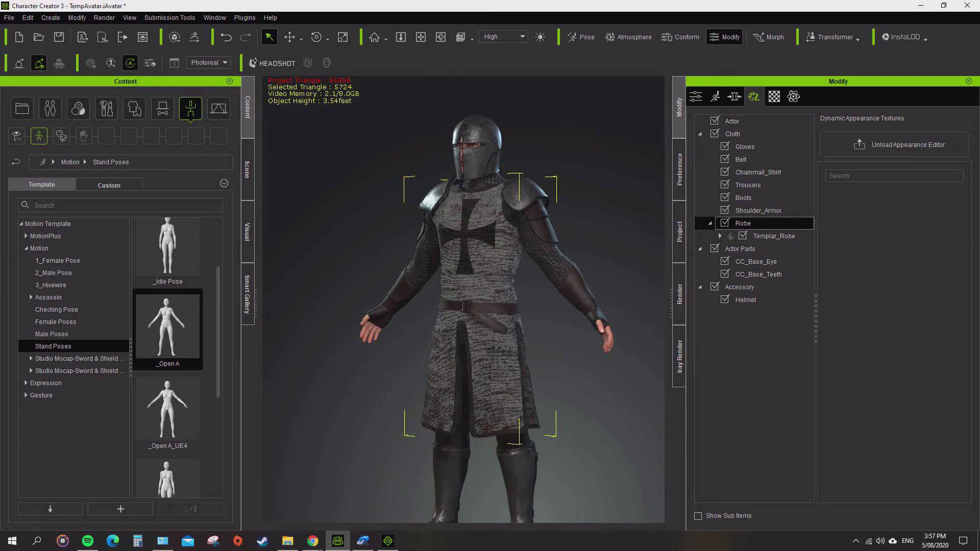
Expand the Templar_Robe decals and set Decal 1's type to None to remove the dark cross
scroll(464, 301, "up", 3)
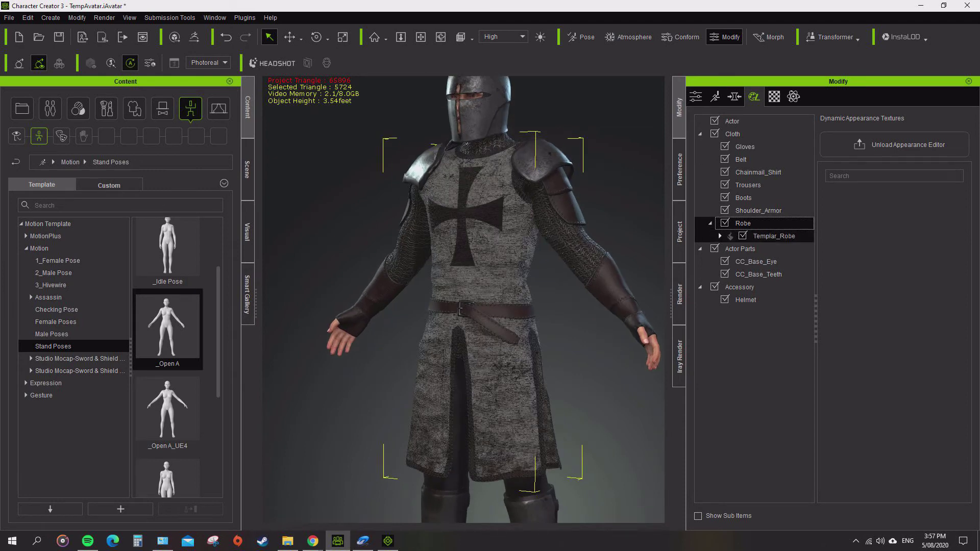
left_click(720, 236)
left_click(770, 300)
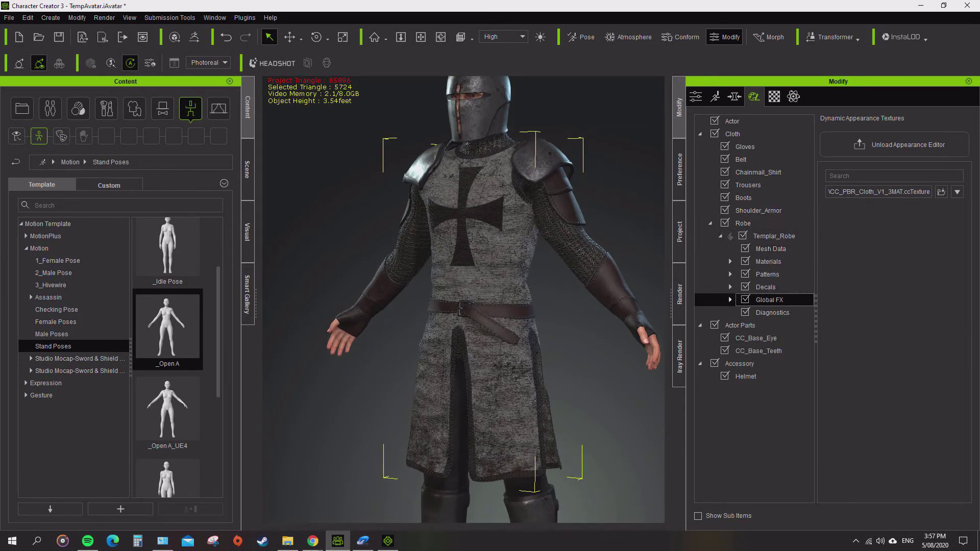
left_click(766, 287)
left_click(730, 287)
left_click(776, 300)
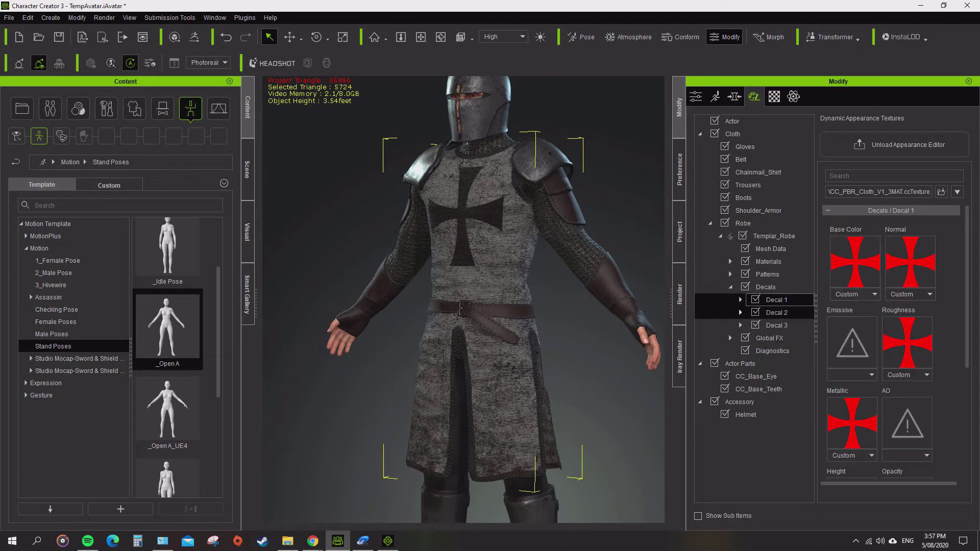
scroll(893, 332, "down", 5)
left_click(891, 468)
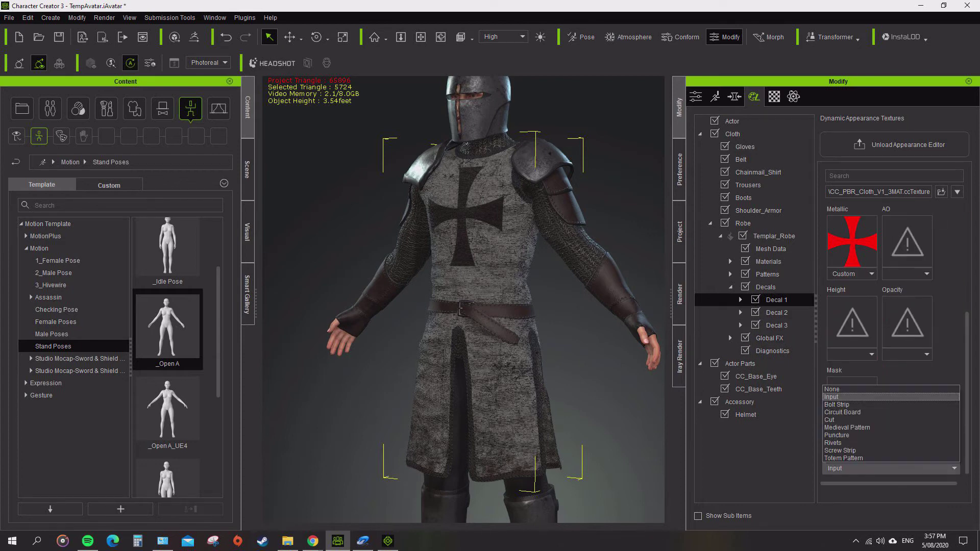
left_click(832, 389)
Set Decal 2's type to Input and load Cross 2 from the Alphas folder as its normal image
left_click(777, 312)
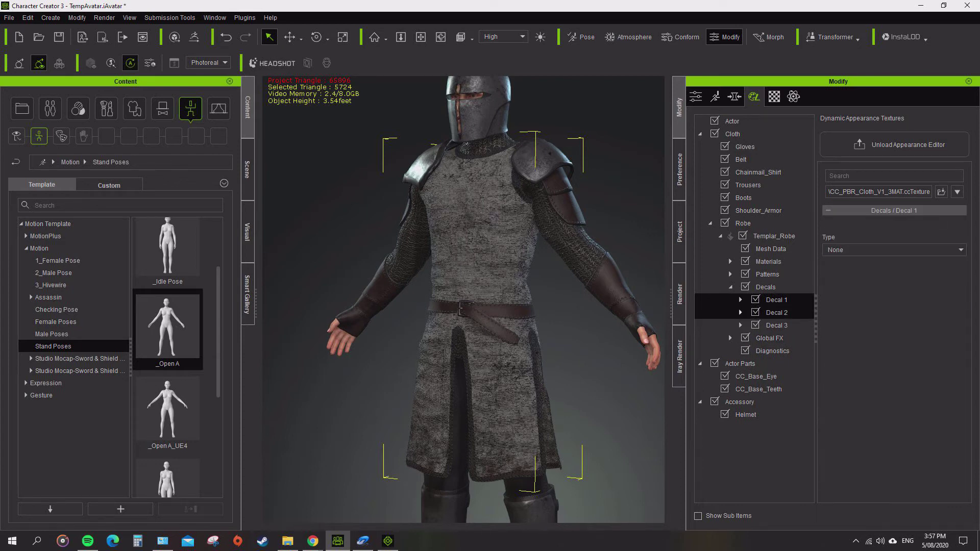
left_click(894, 250)
left_click(868, 263)
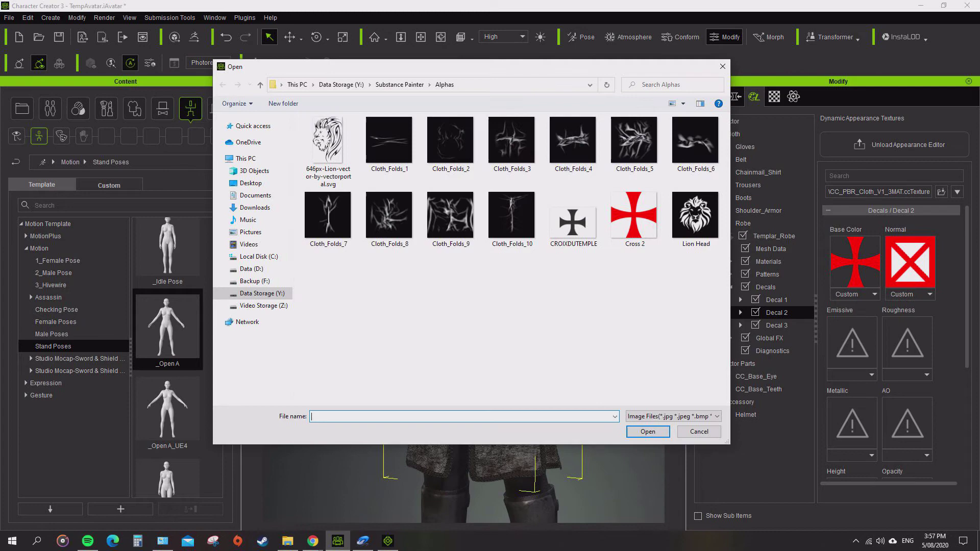
double_click(633, 215)
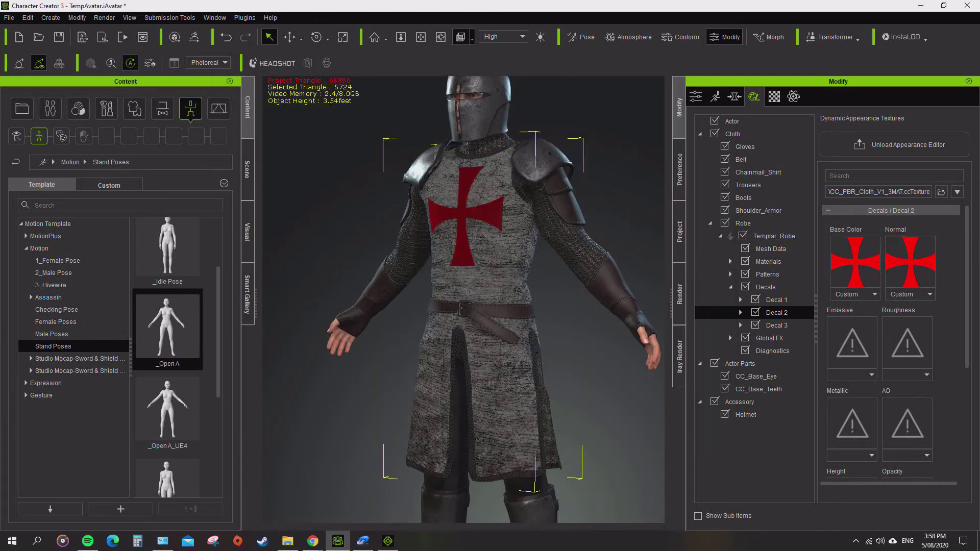
left_click(420, 37)
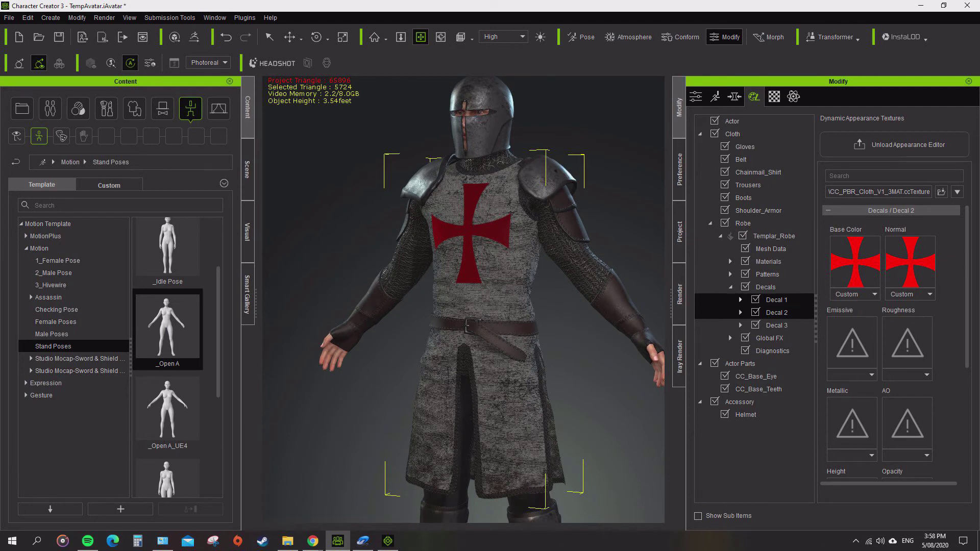
Clear the red cross from the chest by switching Decal 2's type to None
left_click(777, 313)
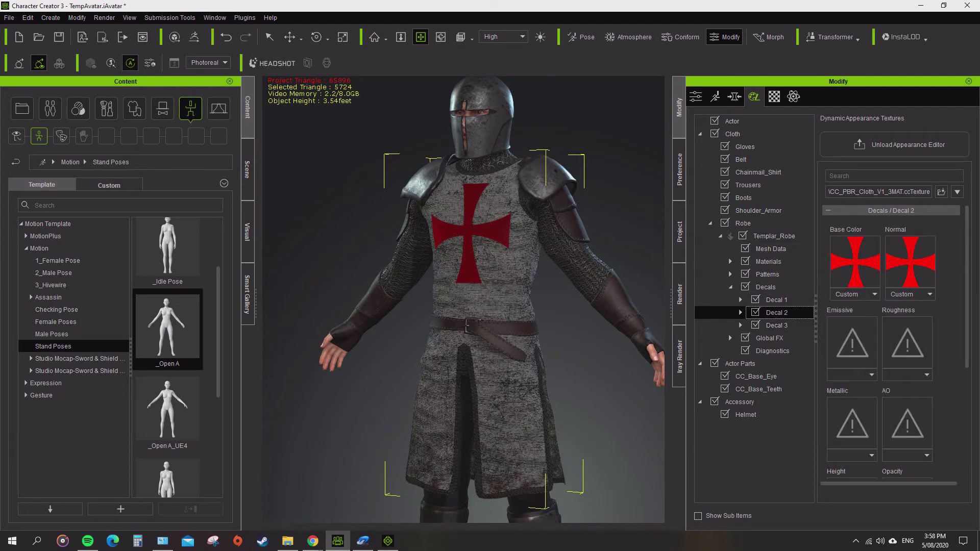
scroll(893, 332, "down", 3)
left_click(891, 468)
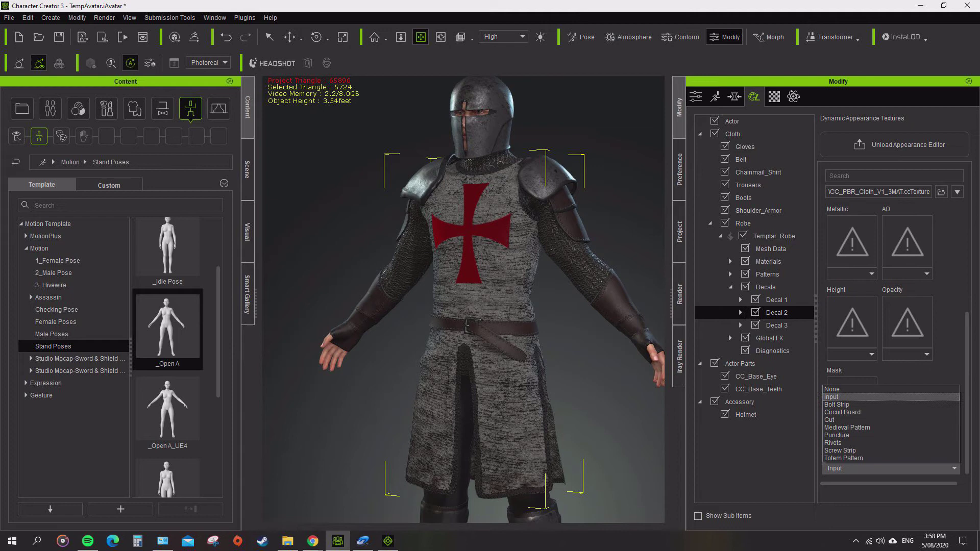
left_click(891, 468)
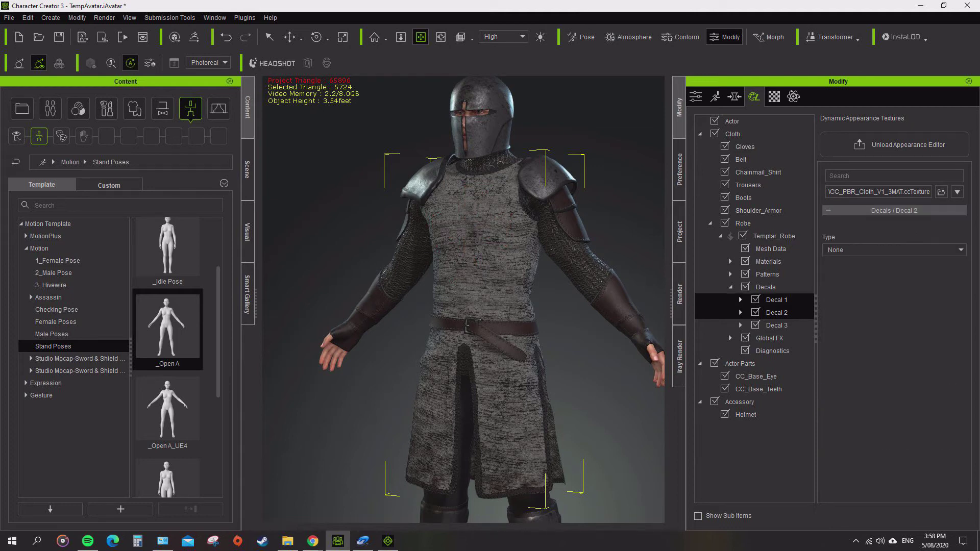
Switch Decal 1's type to Input to show the dark cross on the robe's chest
left_click(776, 299)
left_click(895, 249)
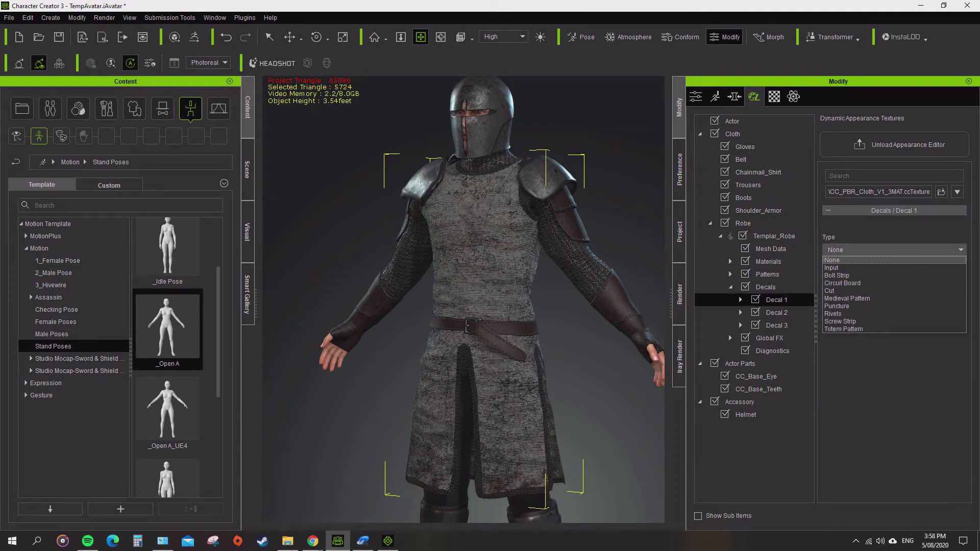
left_click(868, 264)
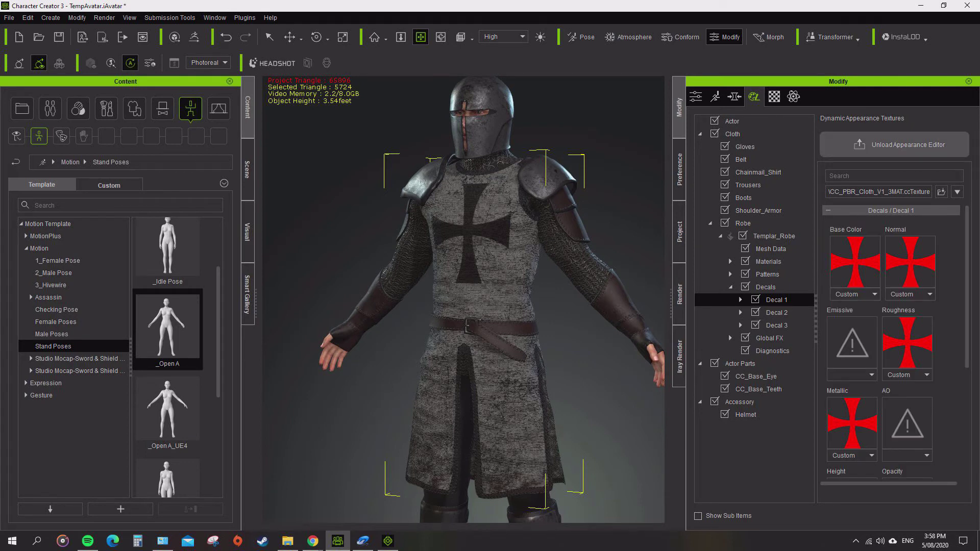
key("q")
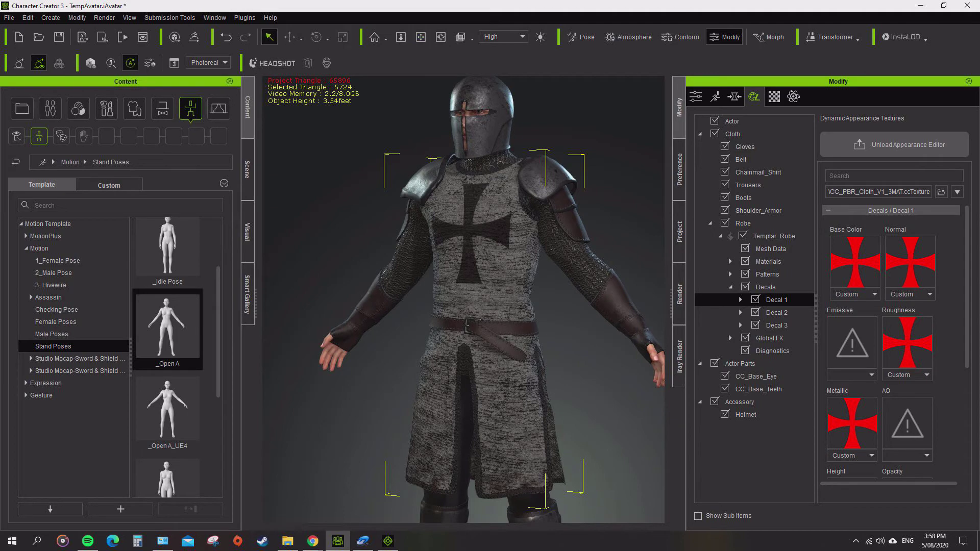
key("a")
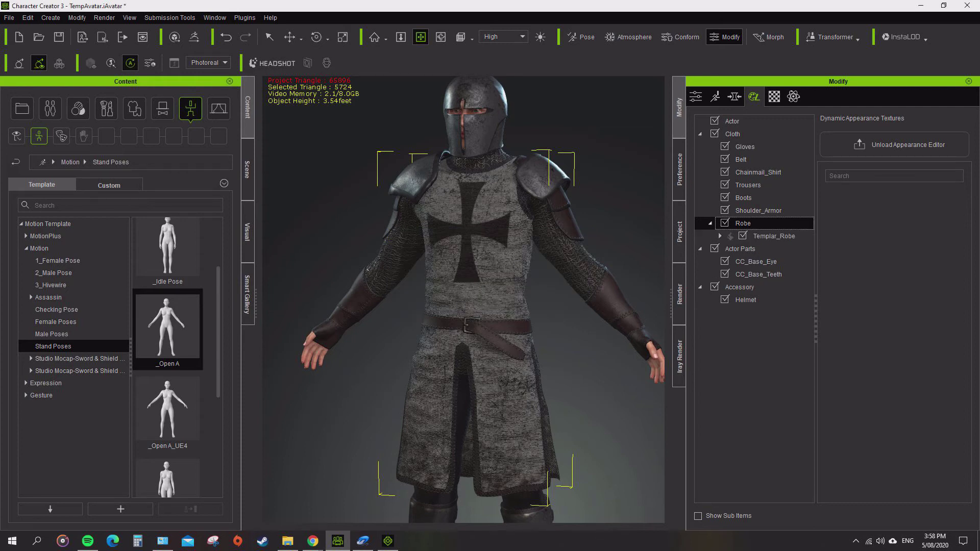
Expand the Templar_Robe decals and examine Decal 1's texture slots and type options
left_click(774, 236)
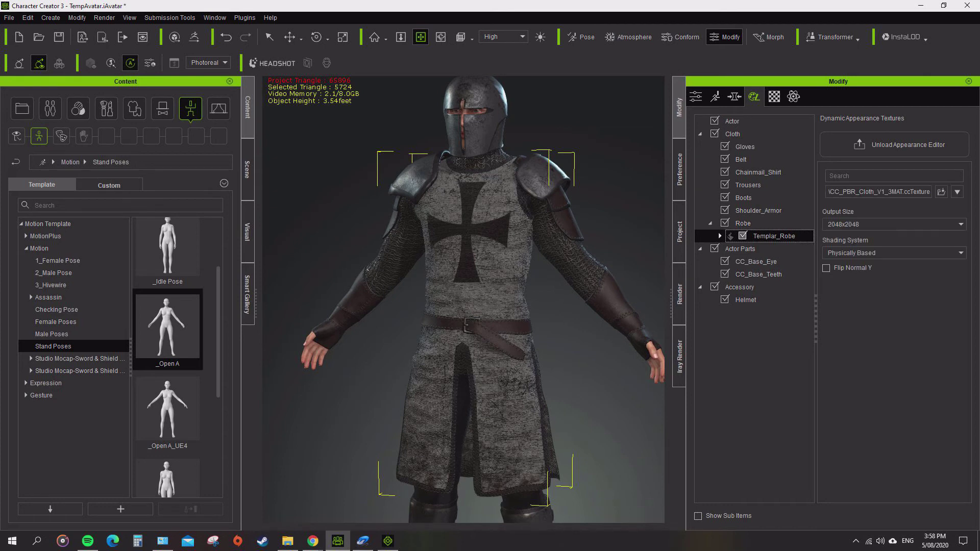
left_click(720, 236)
left_click(766, 287)
left_click(731, 287)
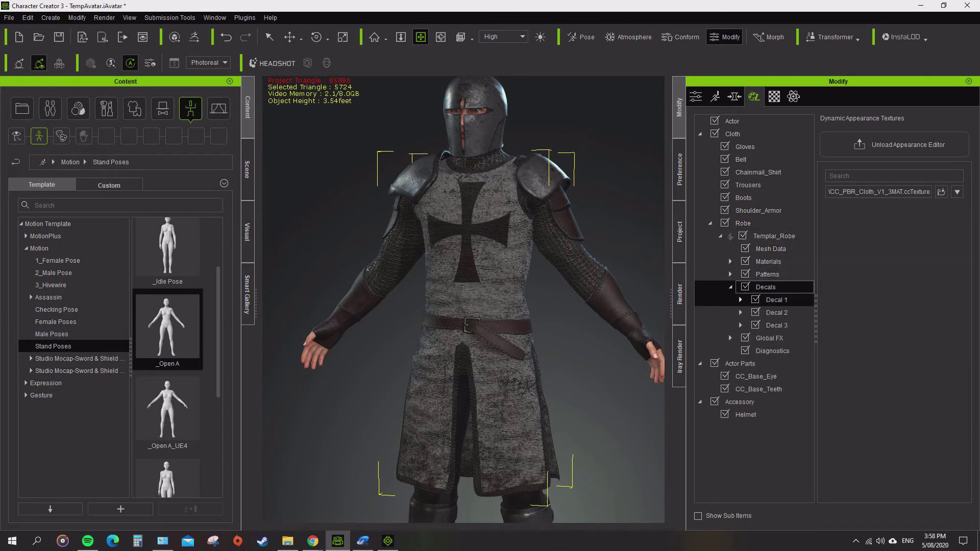
left_click(777, 299)
scroll(894, 332, "down", 3)
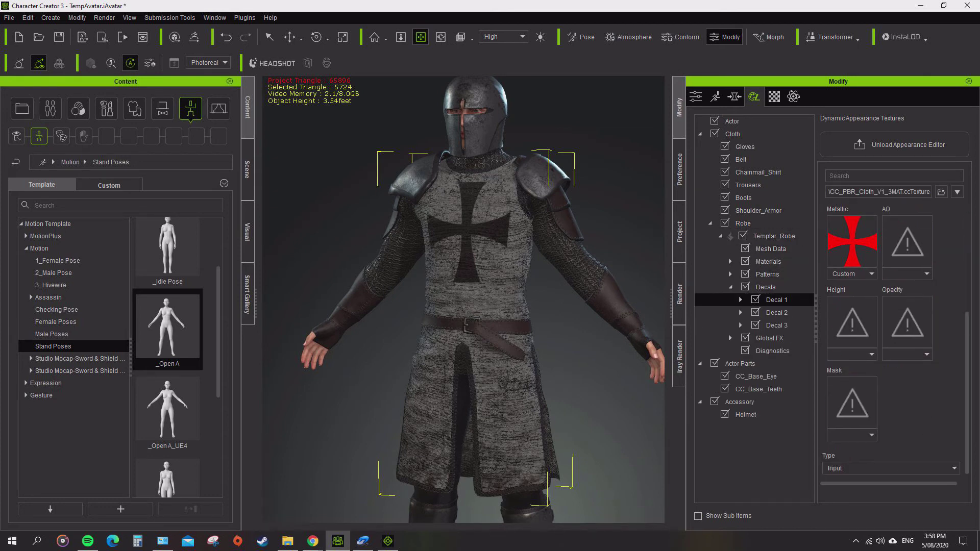
left_click(891, 469)
key("Escape")
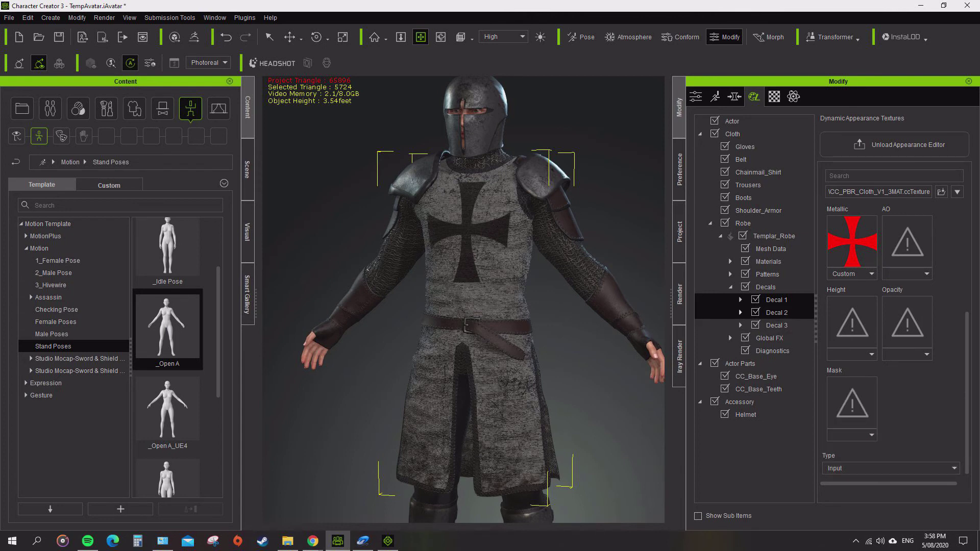
left_click(891, 468)
key("Escape")
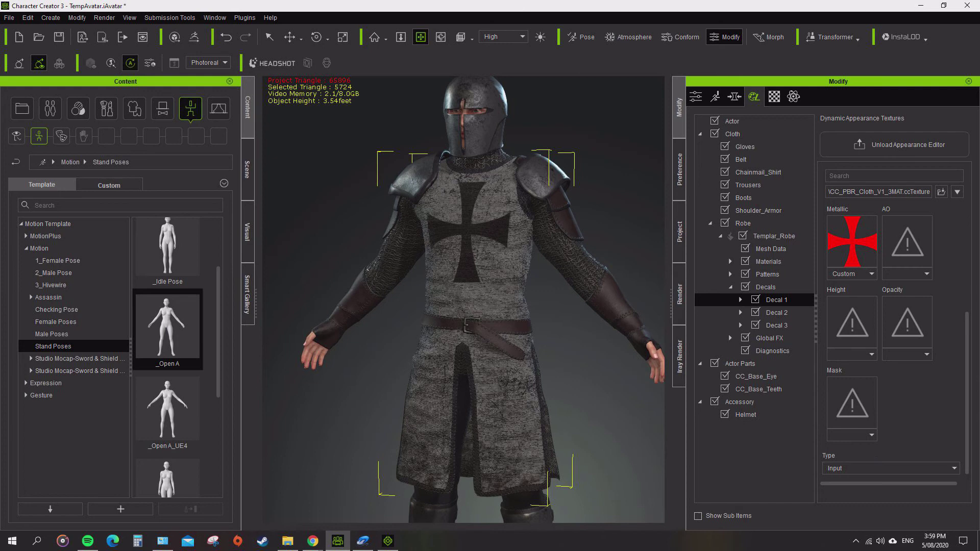
Switch Decal 1's type to None and Decal 2's type to Input to show the red cross on the robe's chest
left_click(891, 469)
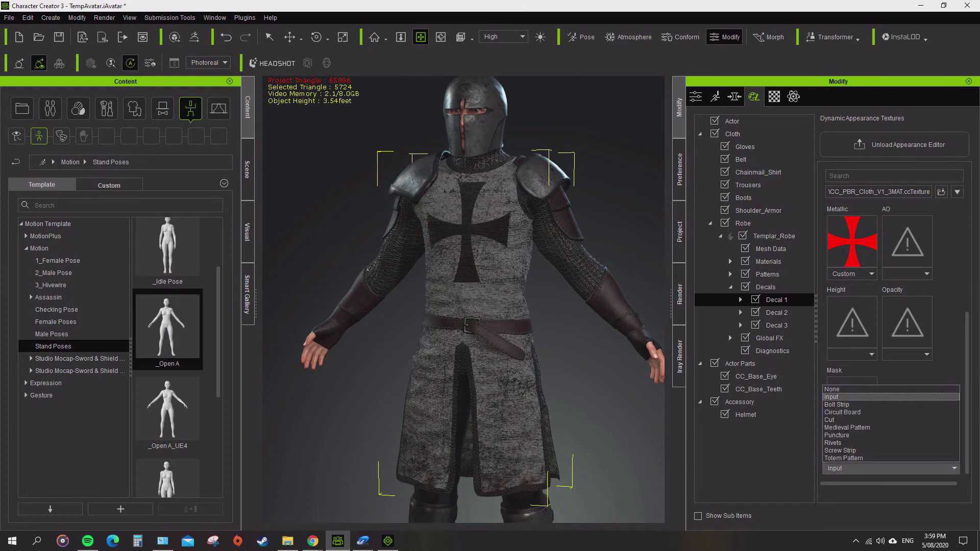
left_click(776, 313)
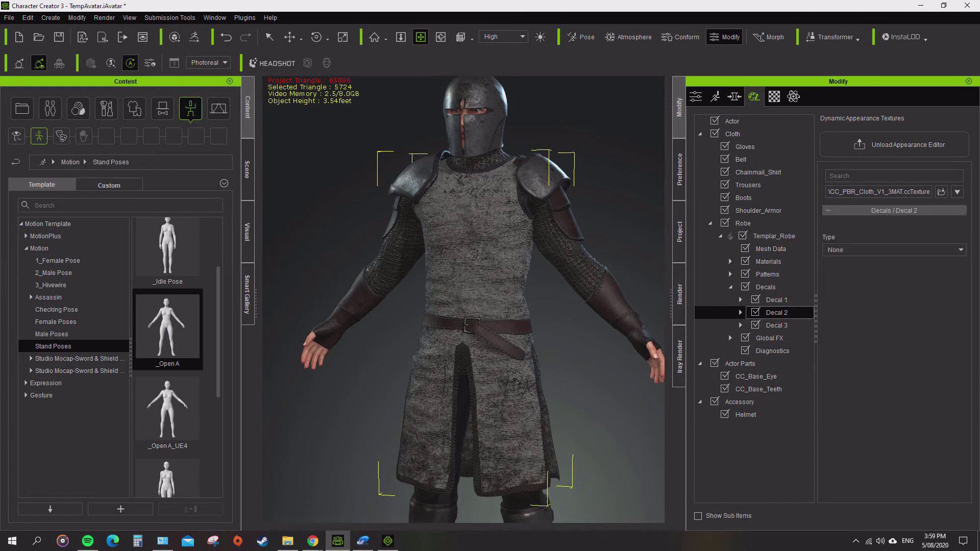
left_click(894, 250)
left_click(894, 250)
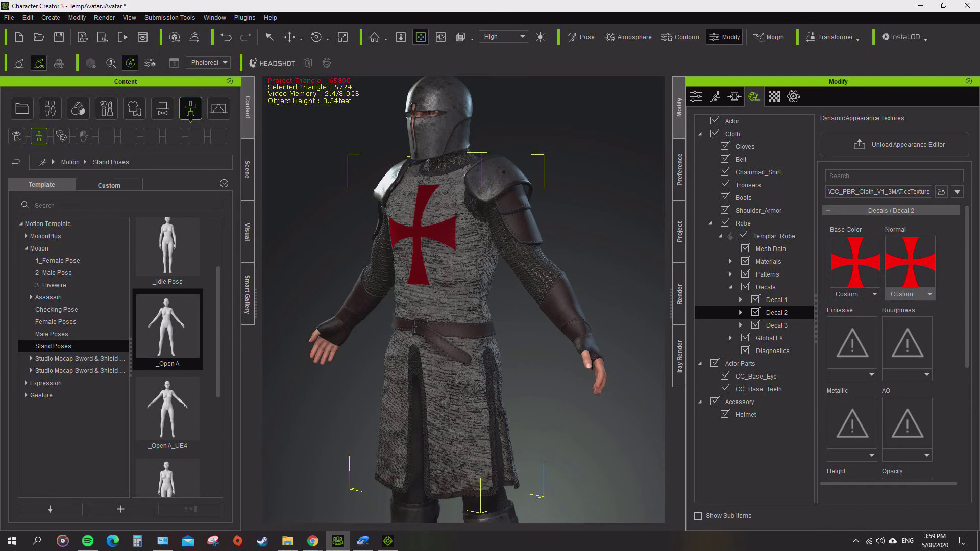
Set Decal 2's normal image to None and look over its remaining texture slots
left_click(910, 295)
left_click(899, 312)
left_click(899, 305)
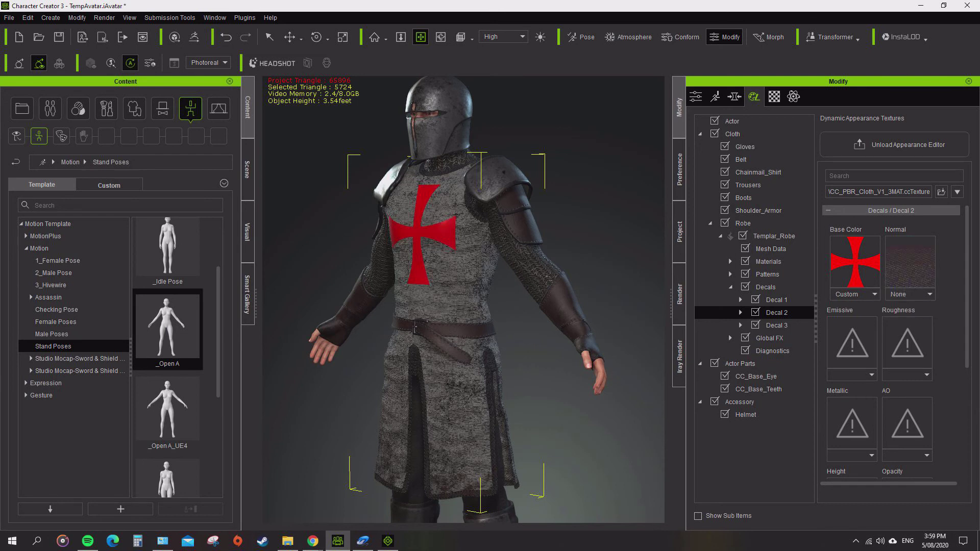
key("Escape")
scroll(894, 332, "down", 3)
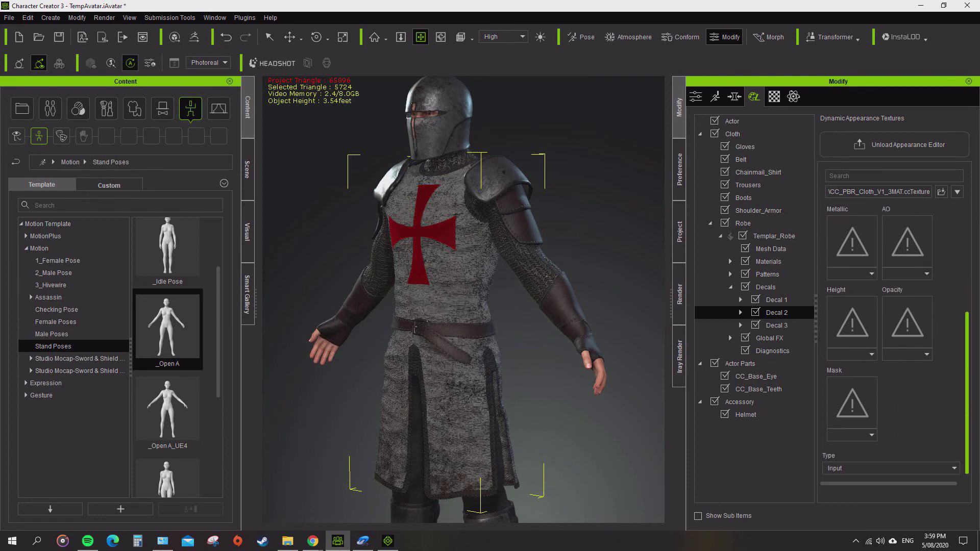
scroll(894, 332, "up", 3)
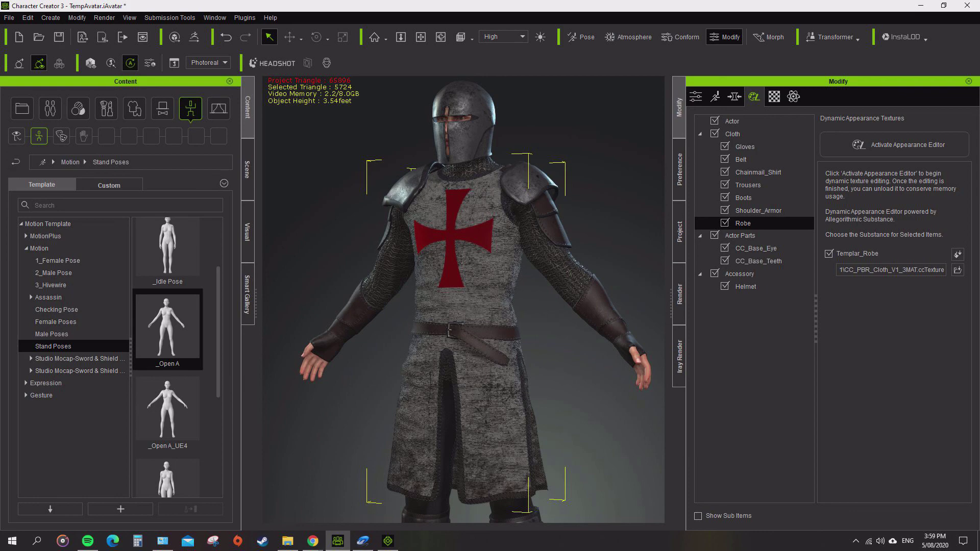
Remove the displacement map from the robe's PBR material textures
left_click(421, 36)
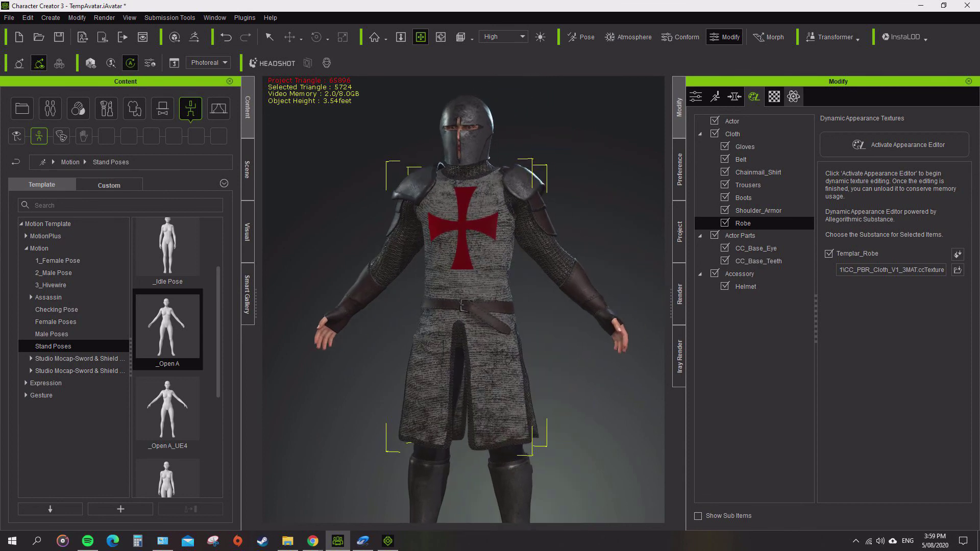
left_click(775, 96)
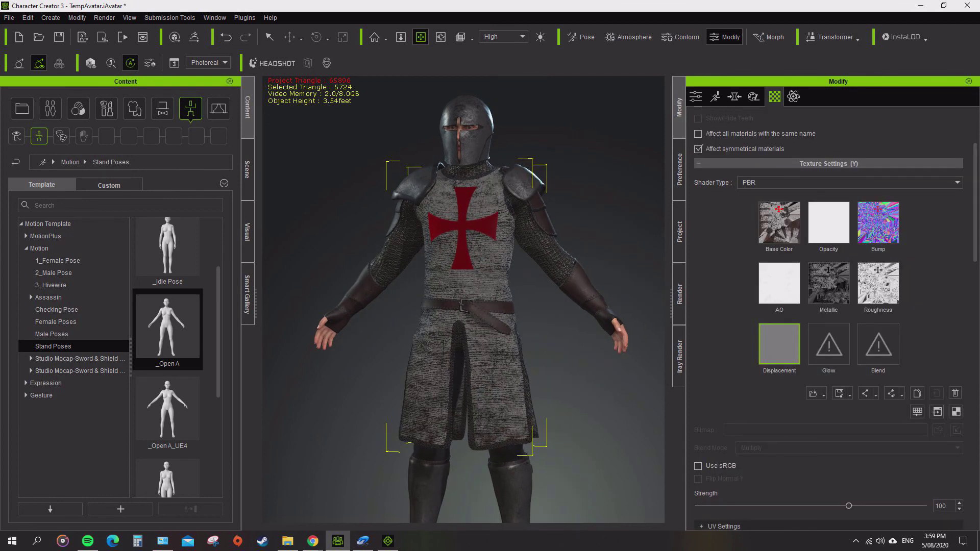
left_click(956, 393)
left_click(421, 37)
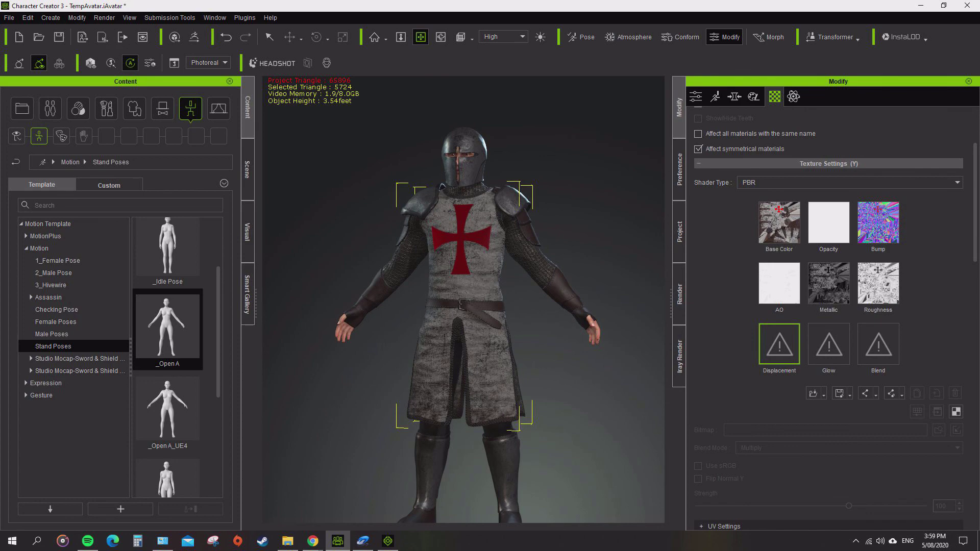